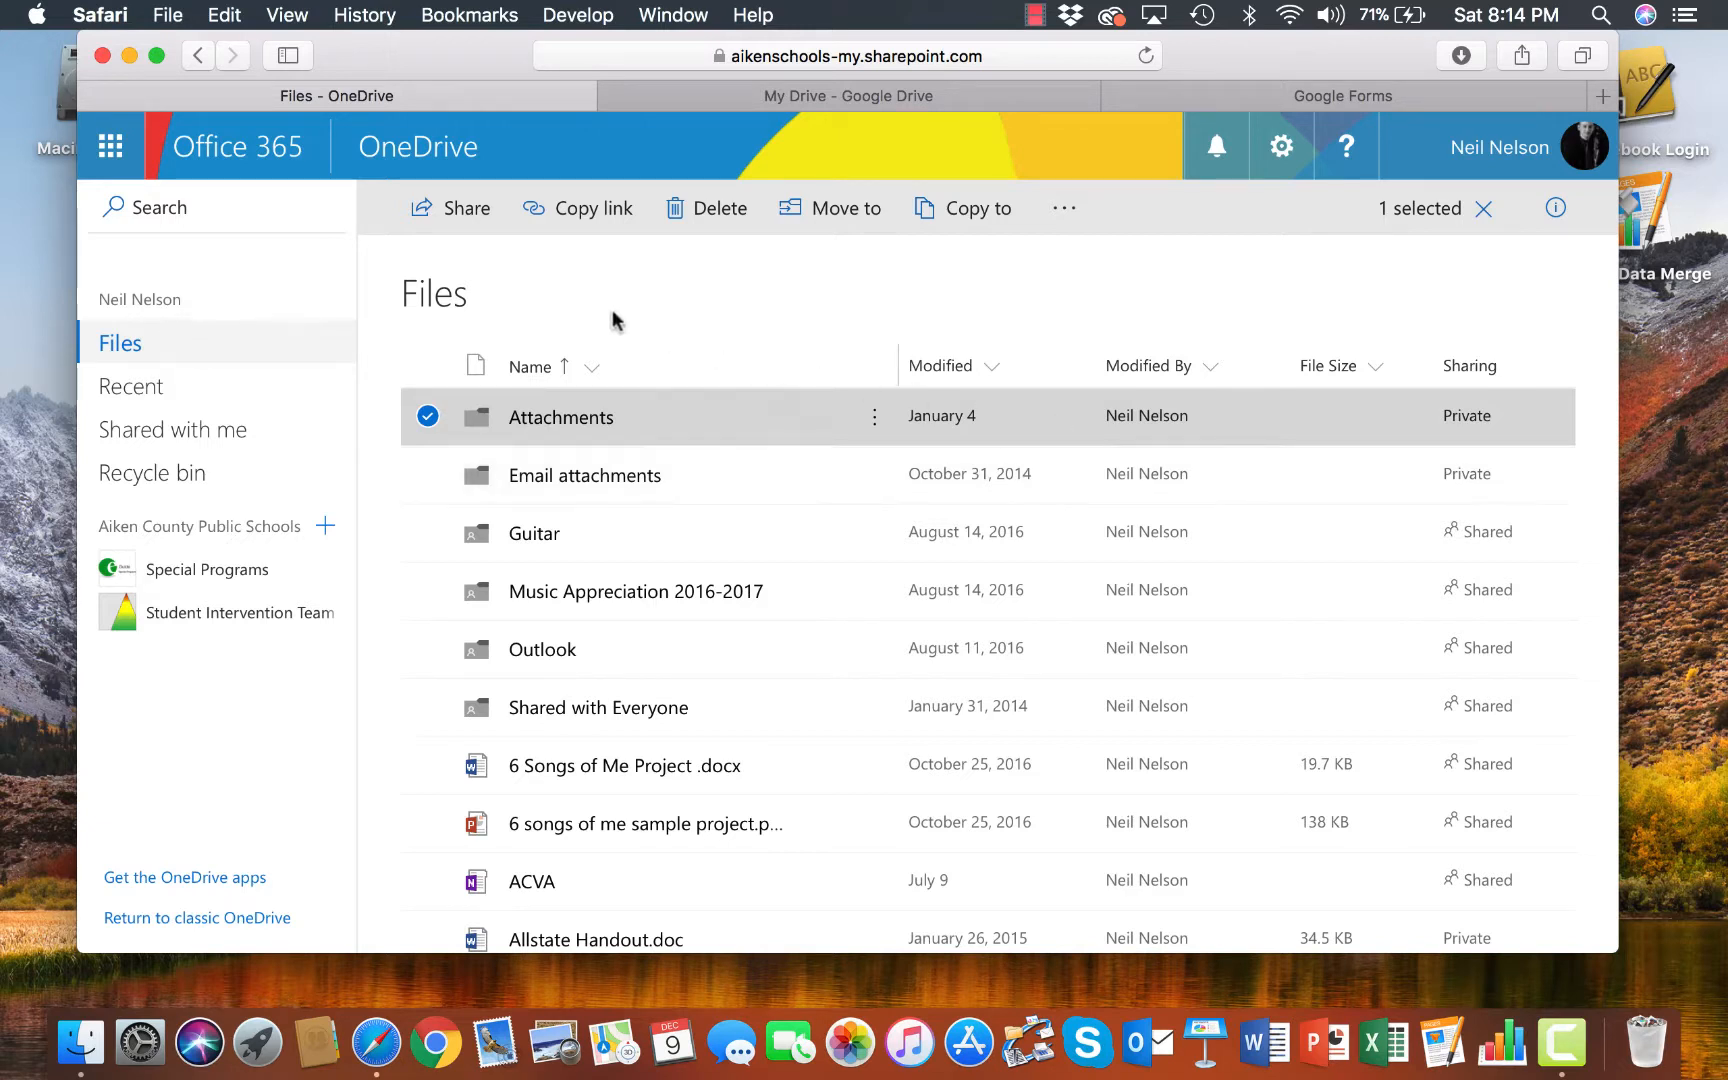
- Open Microsoft Forms from the Office 365 apps and create a new quiz
left_click(112, 150)
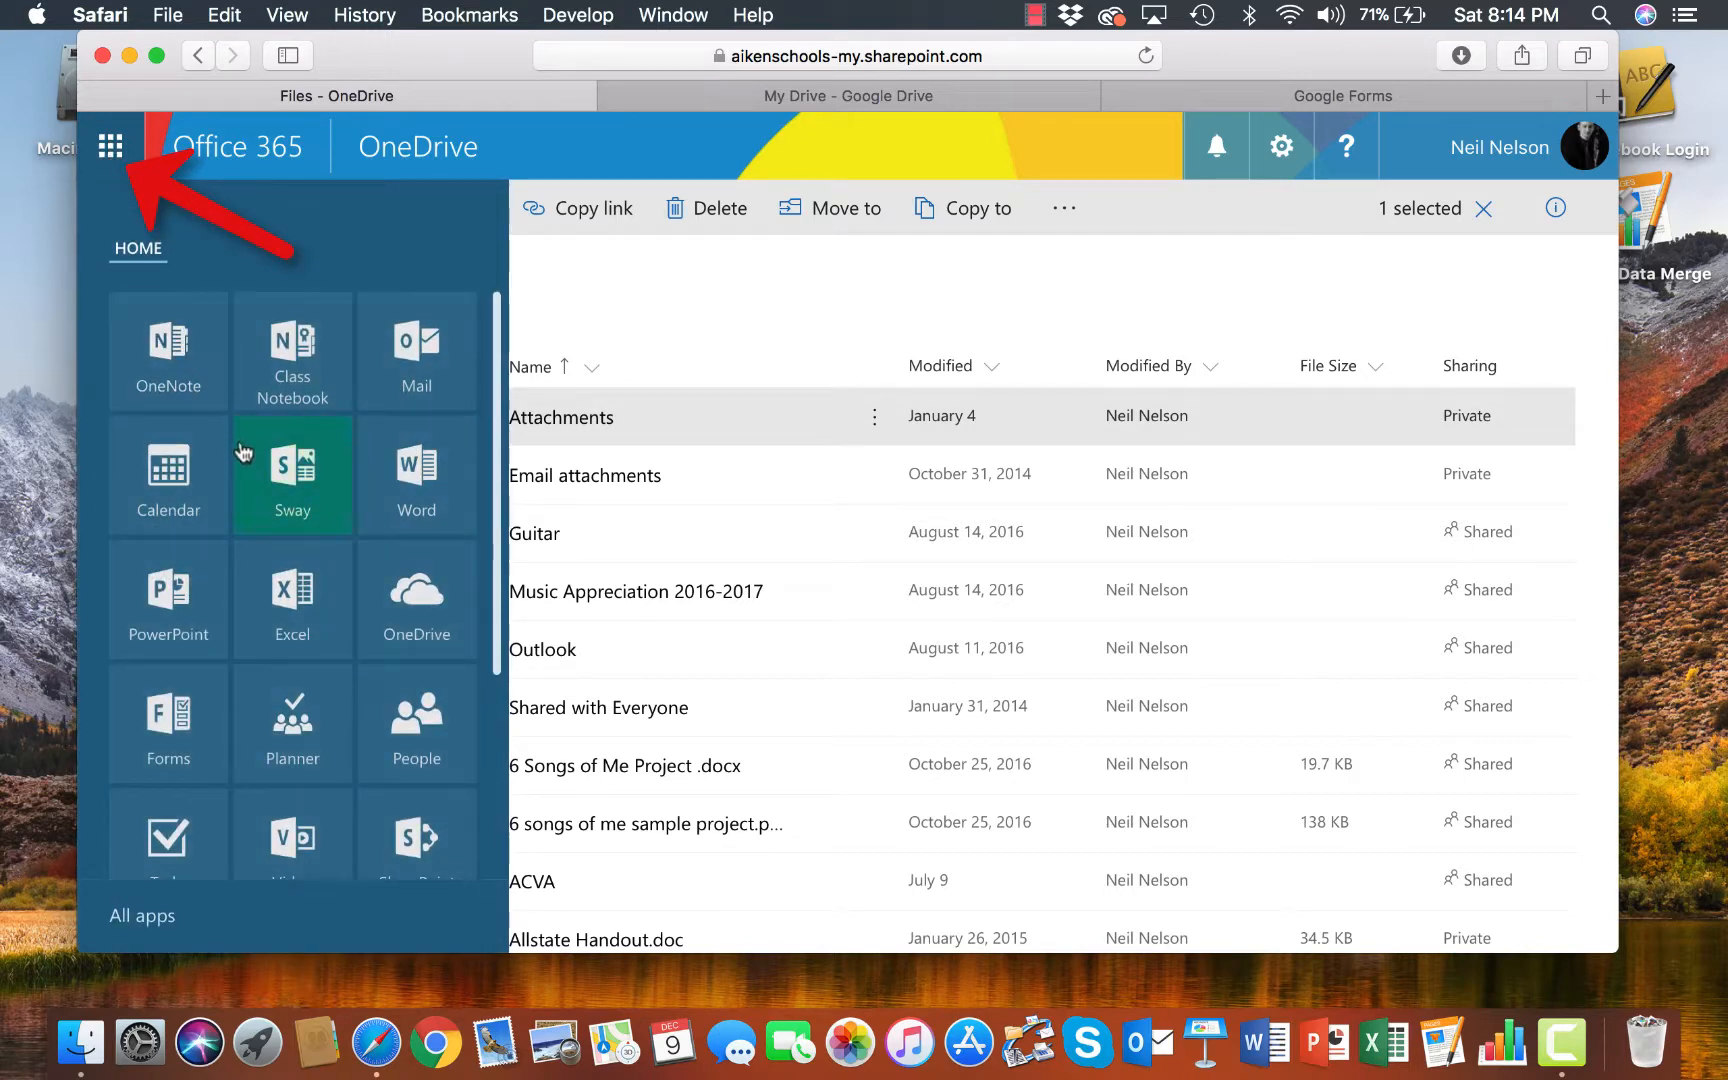
scroll(200, 655, "down", 2)
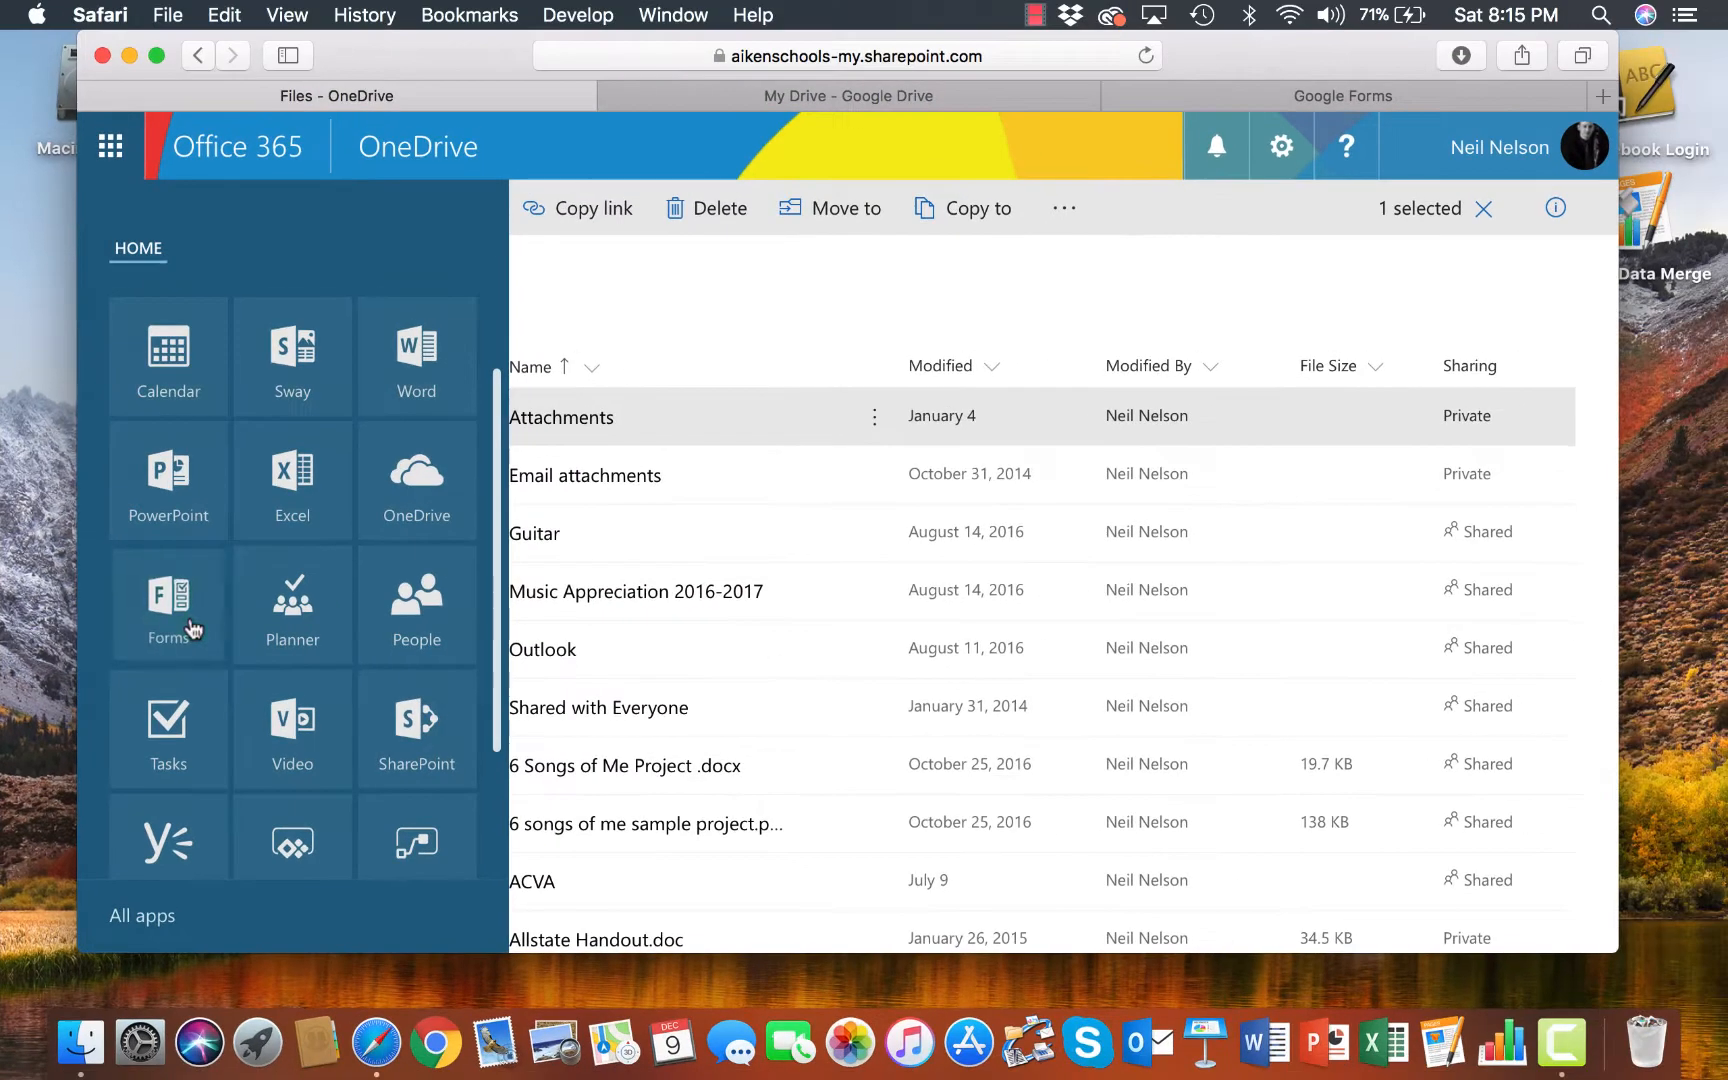
left_click(192, 627)
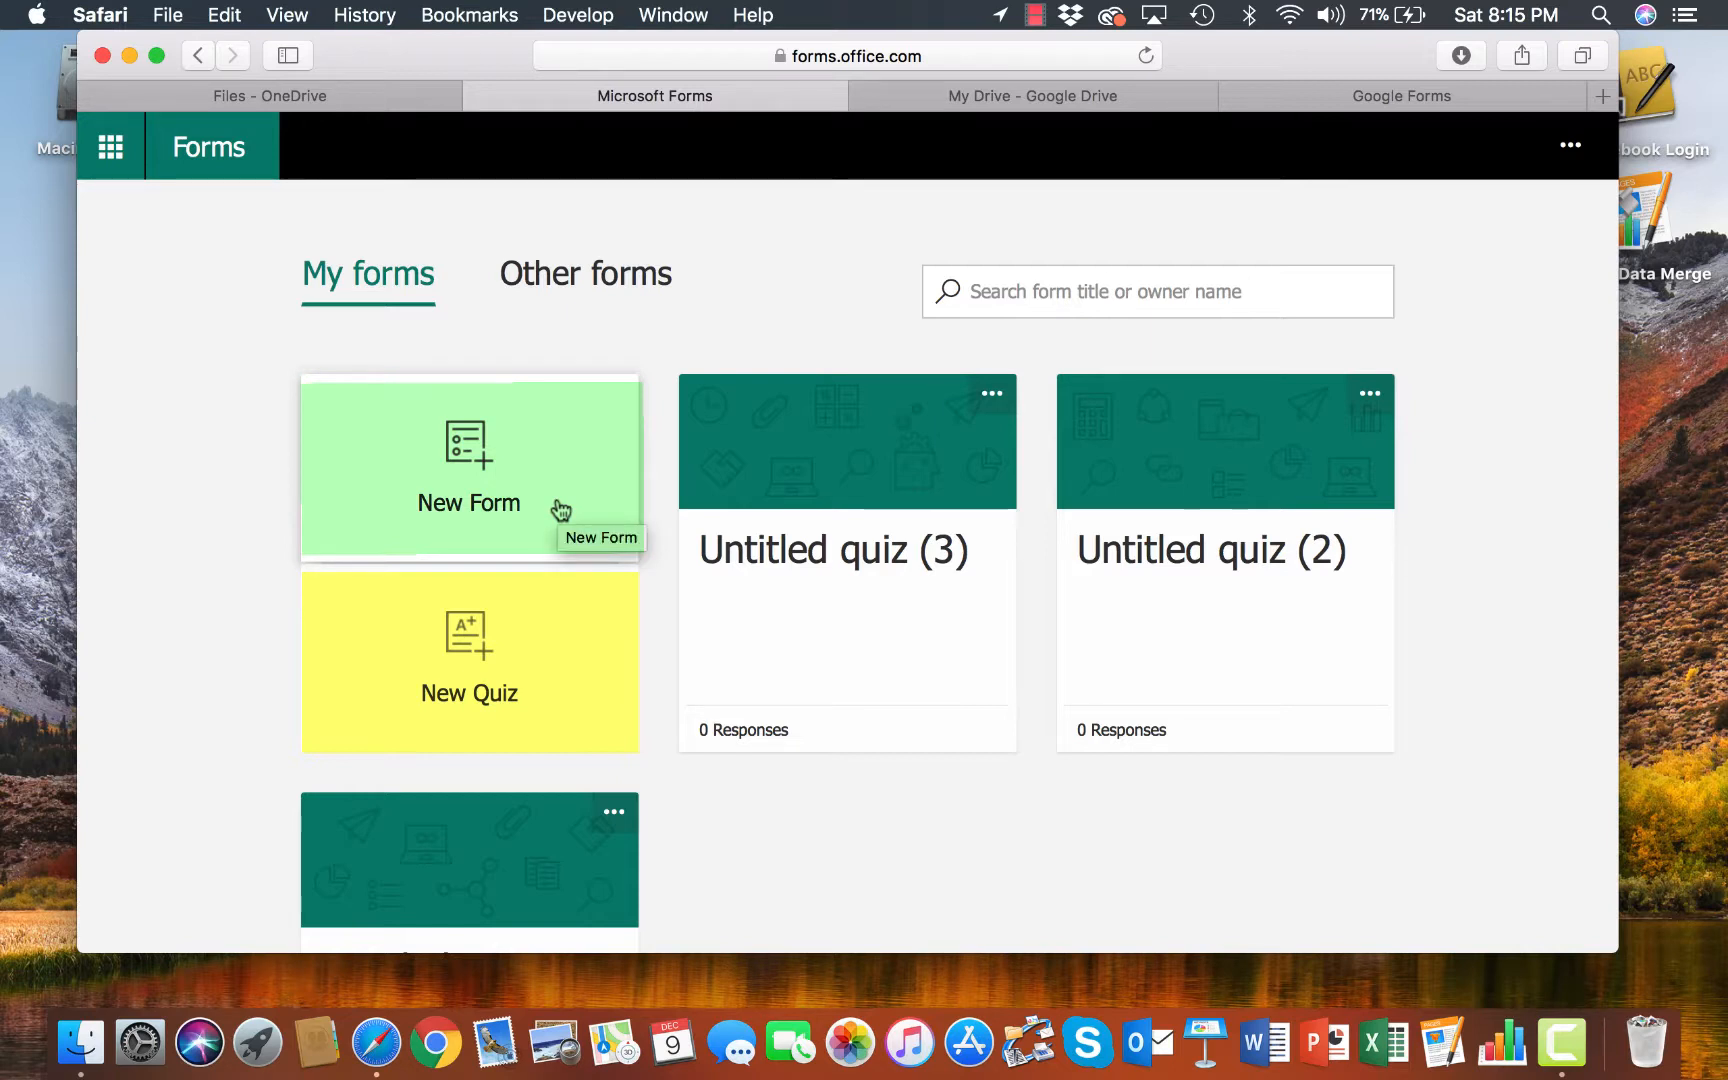
left_click(555, 681)
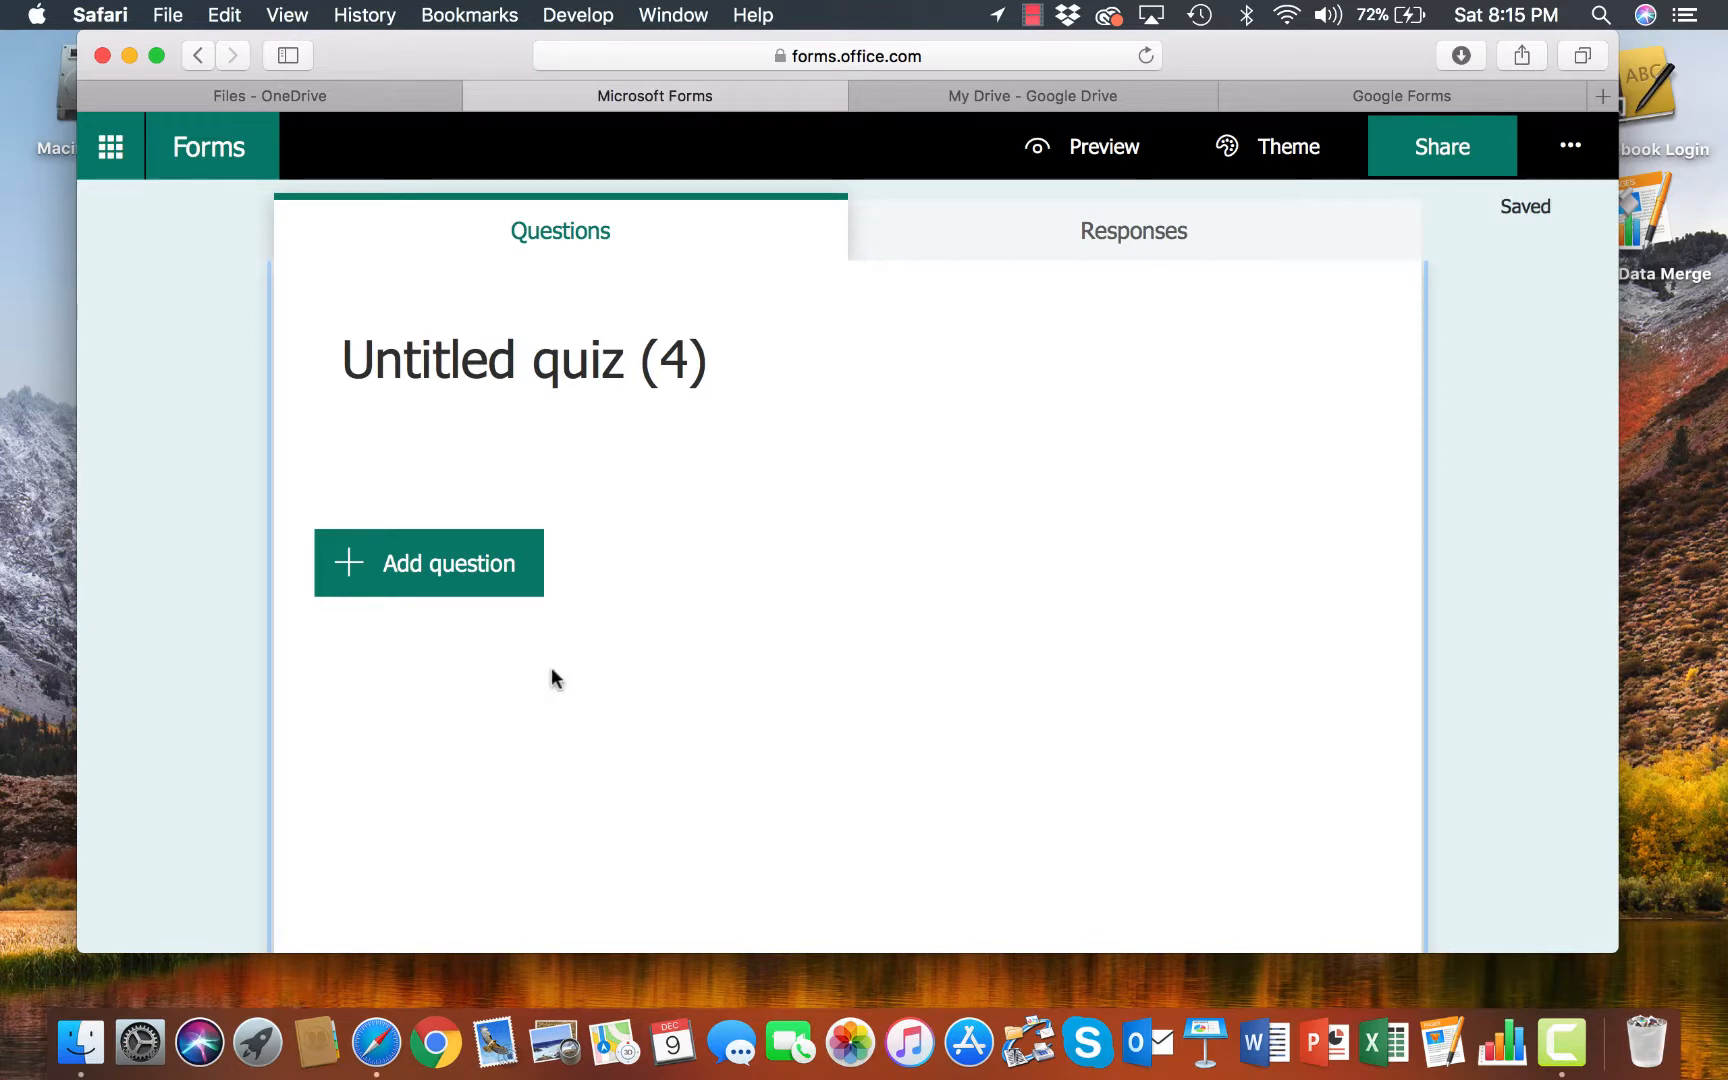
- Title the quiz "Names of States in the United States of America"
left_click(500, 387)
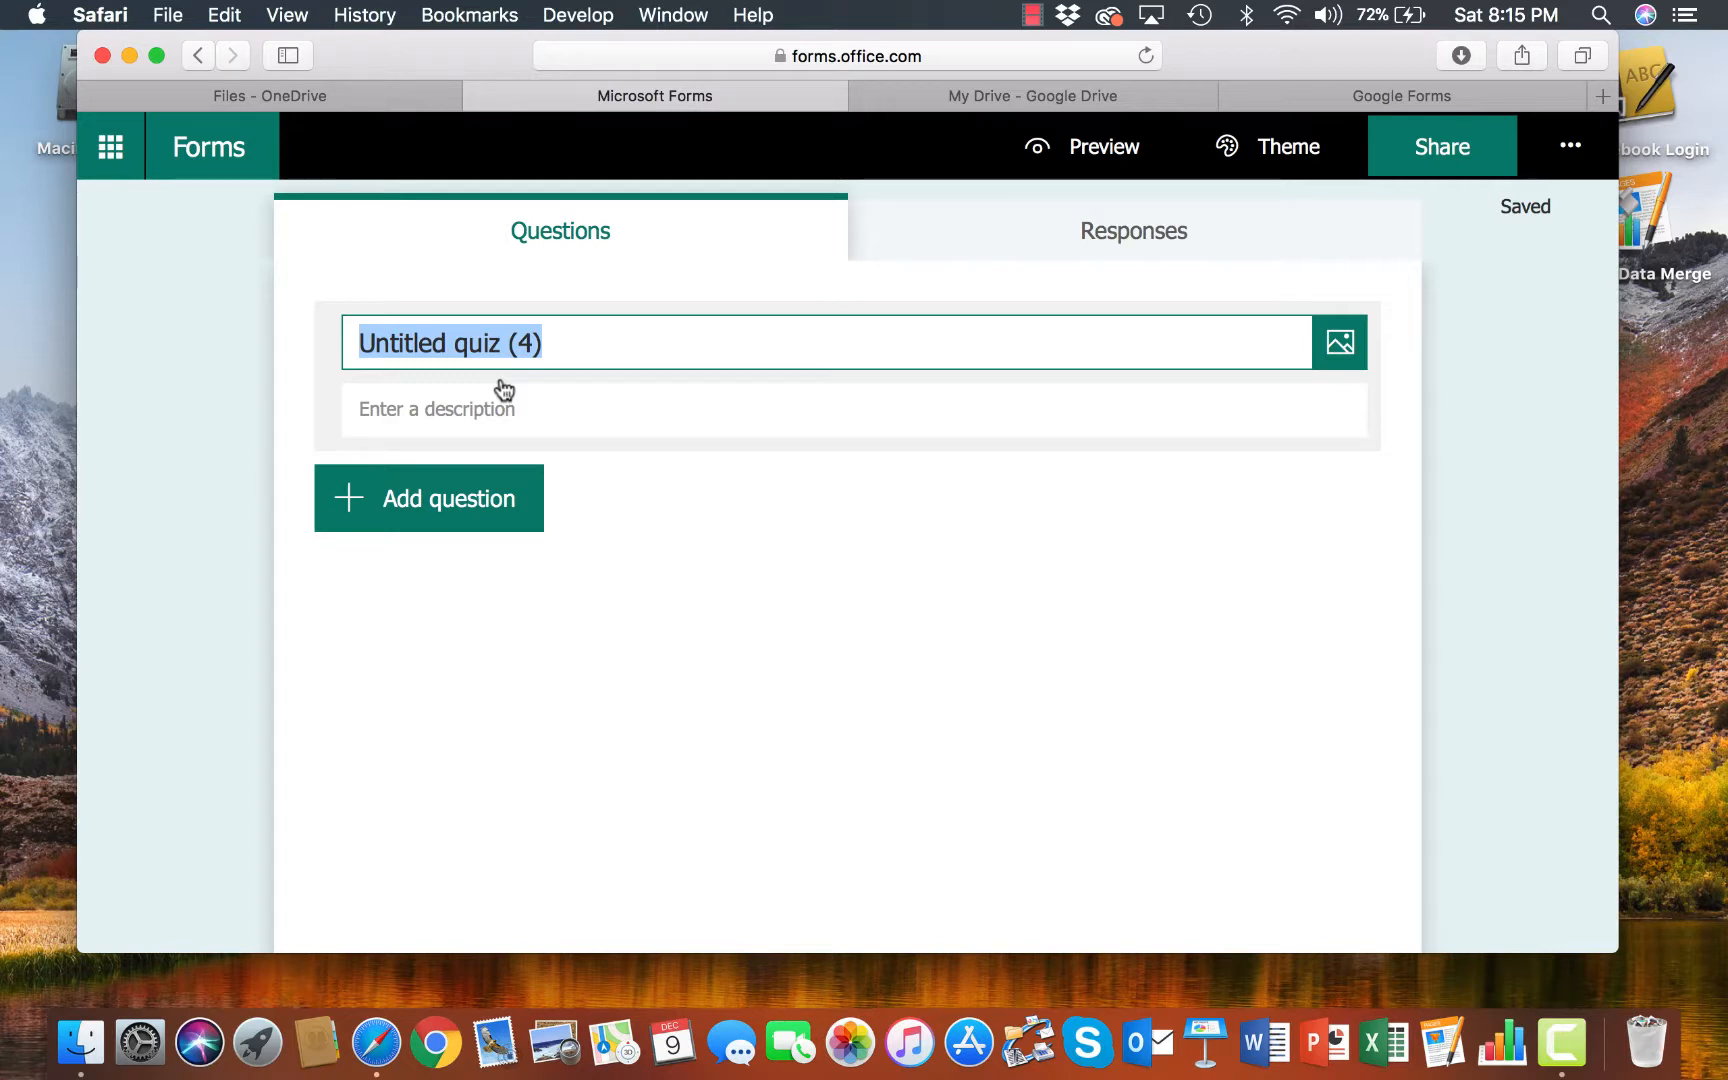
type("Nam")
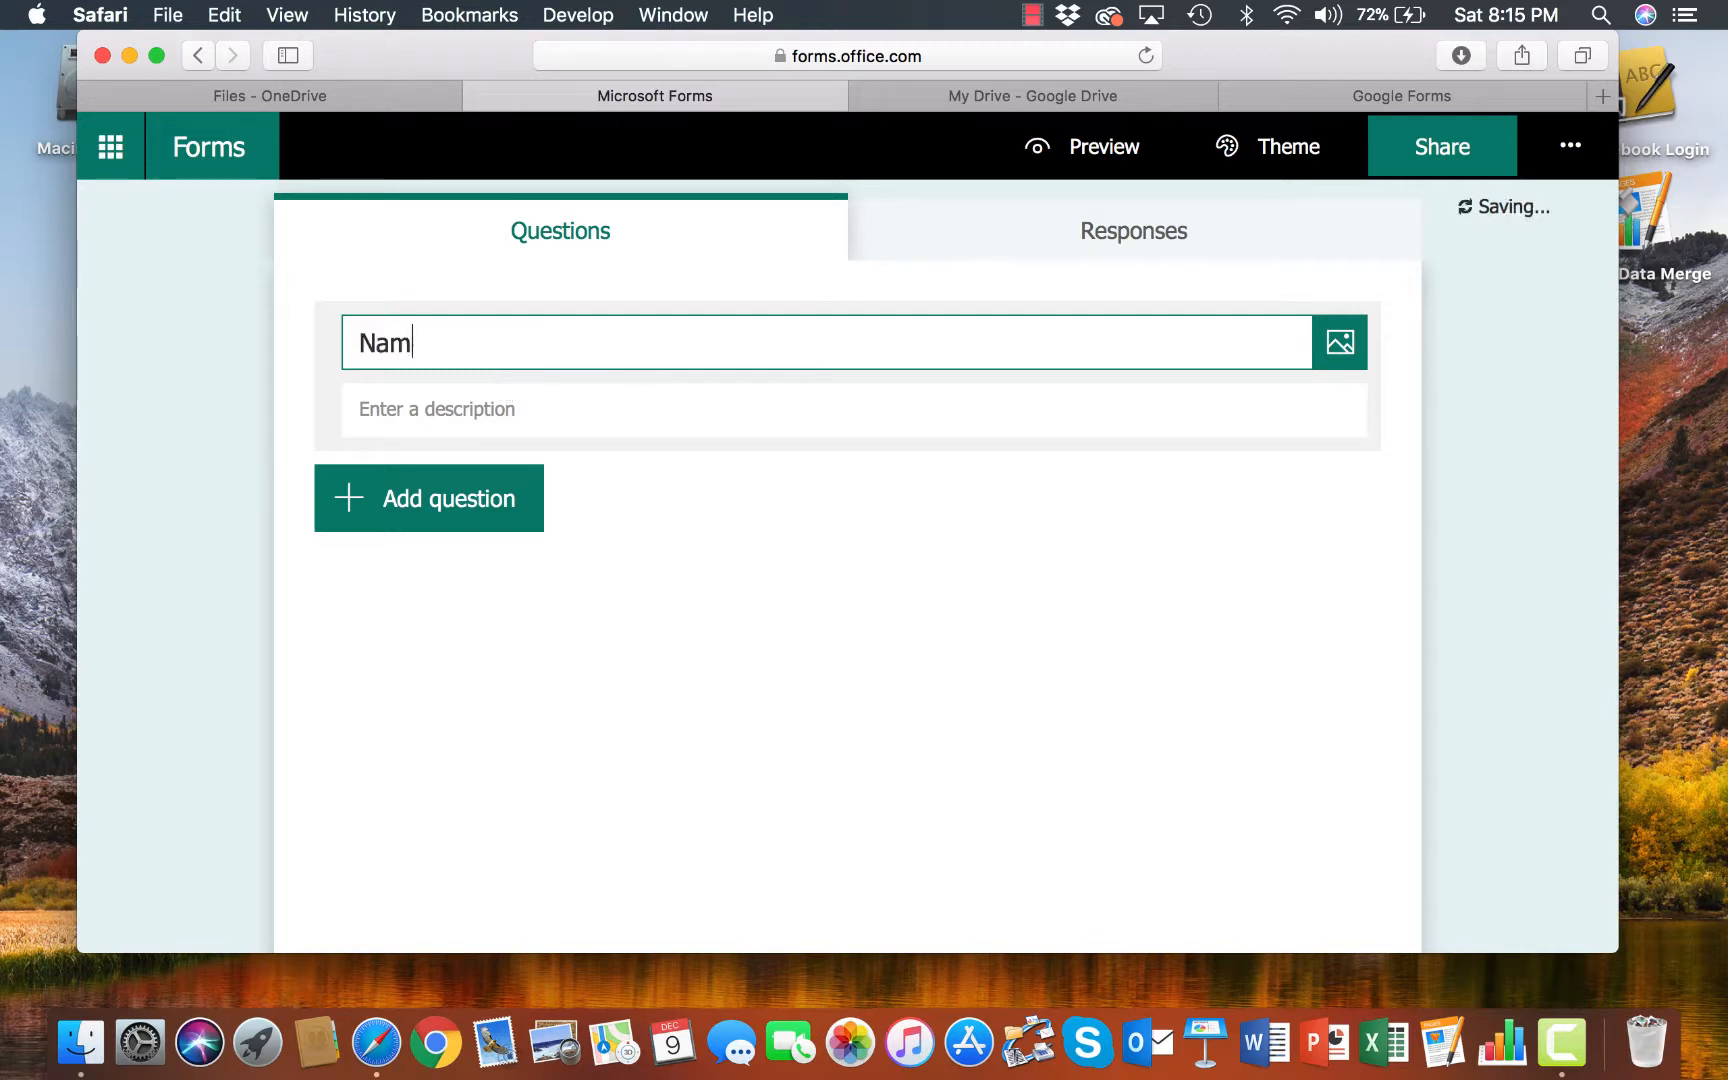
type("es of States in the Uni")
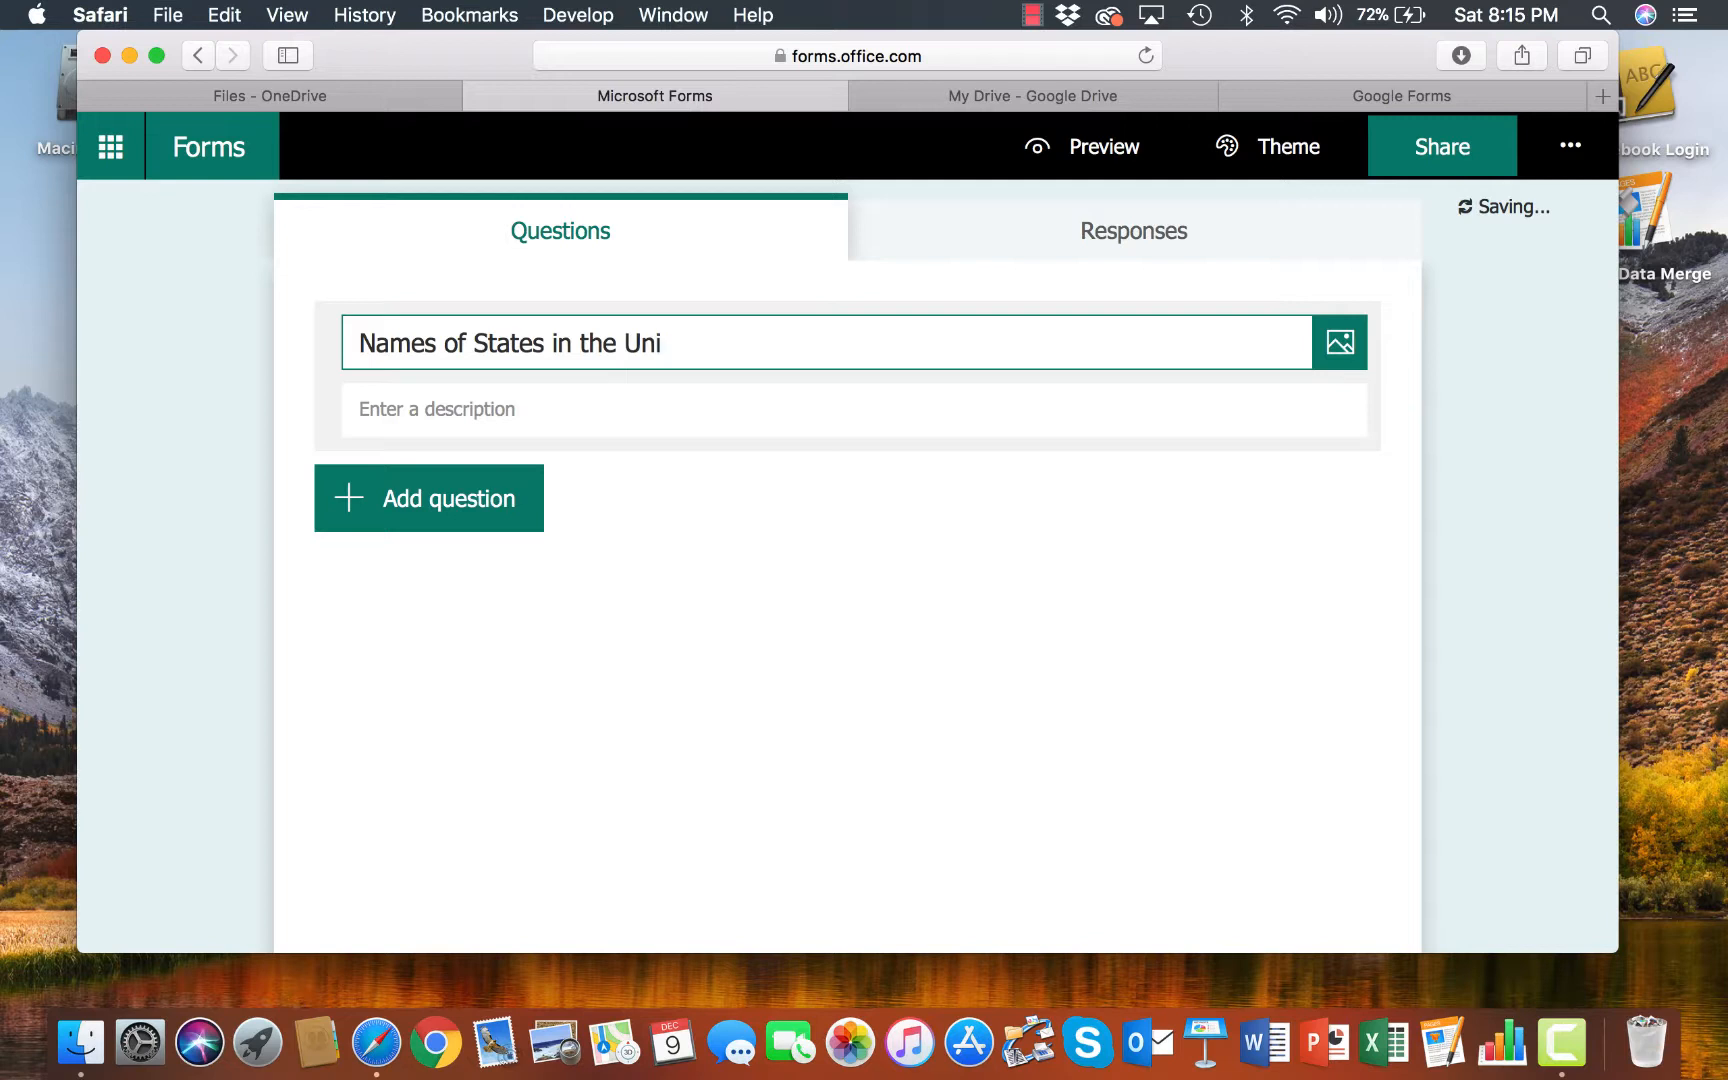
type("ted States of America")
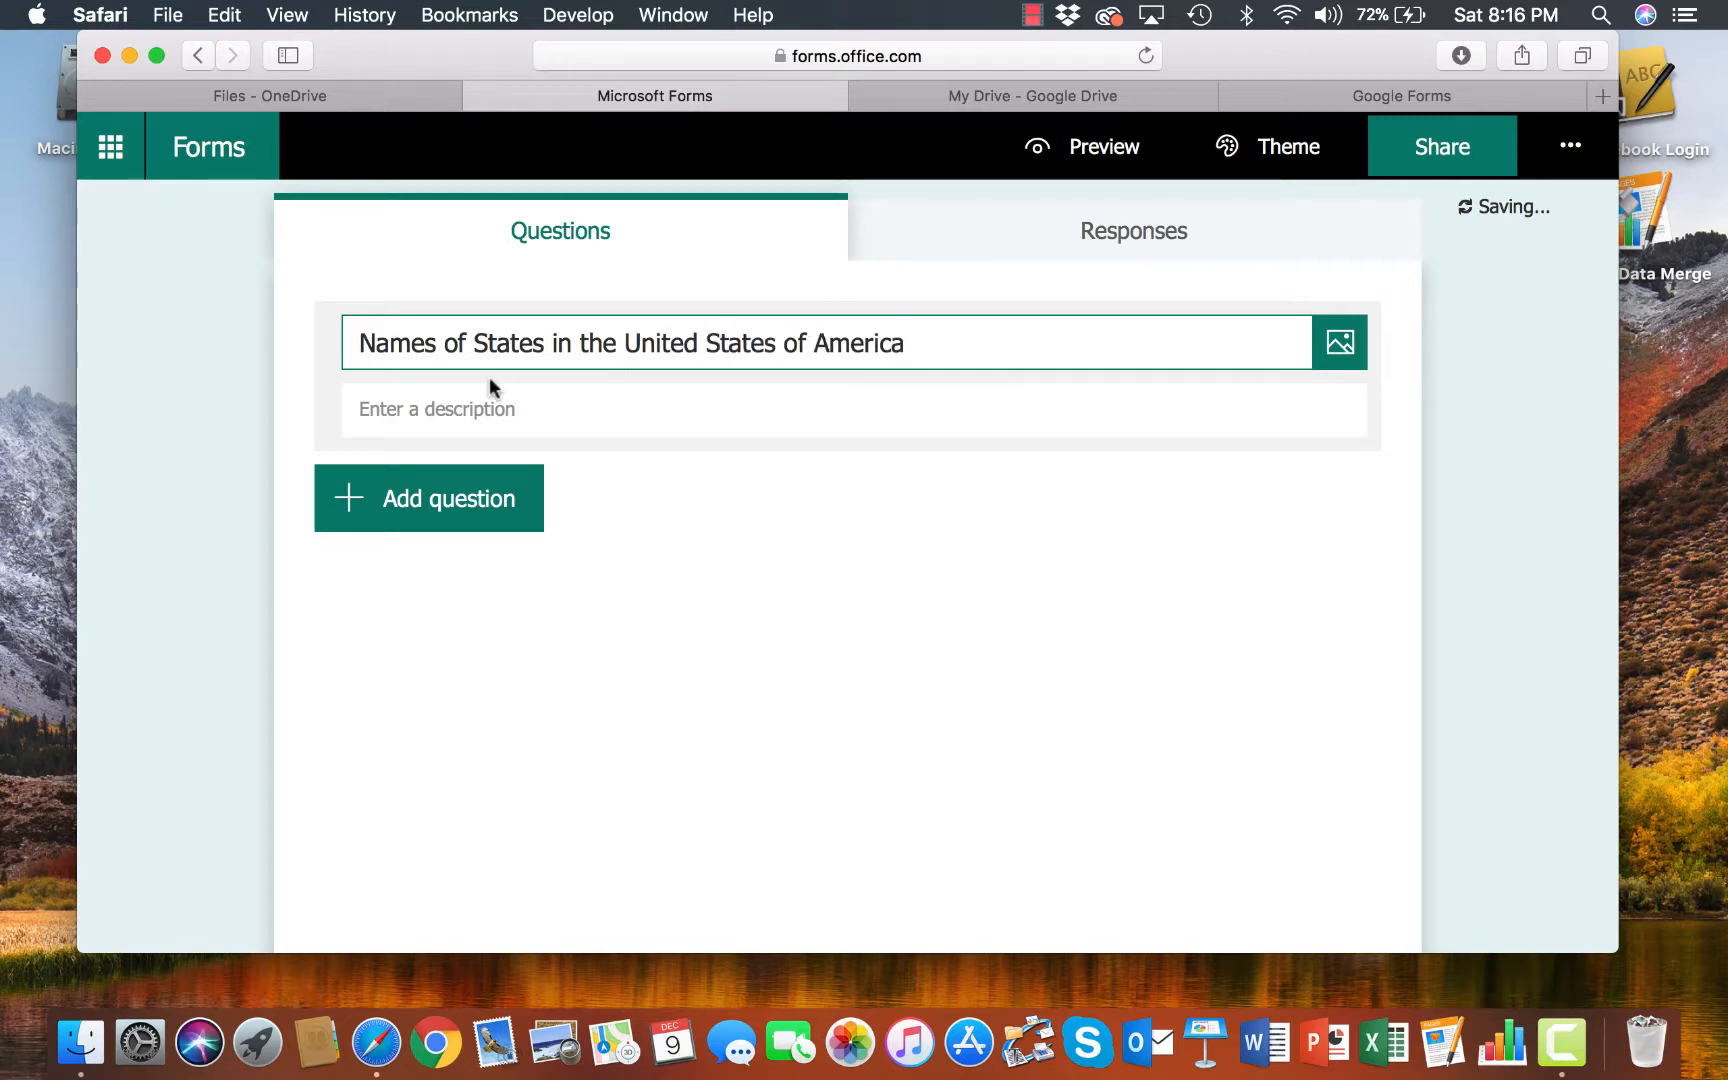
left_click(255, 406)
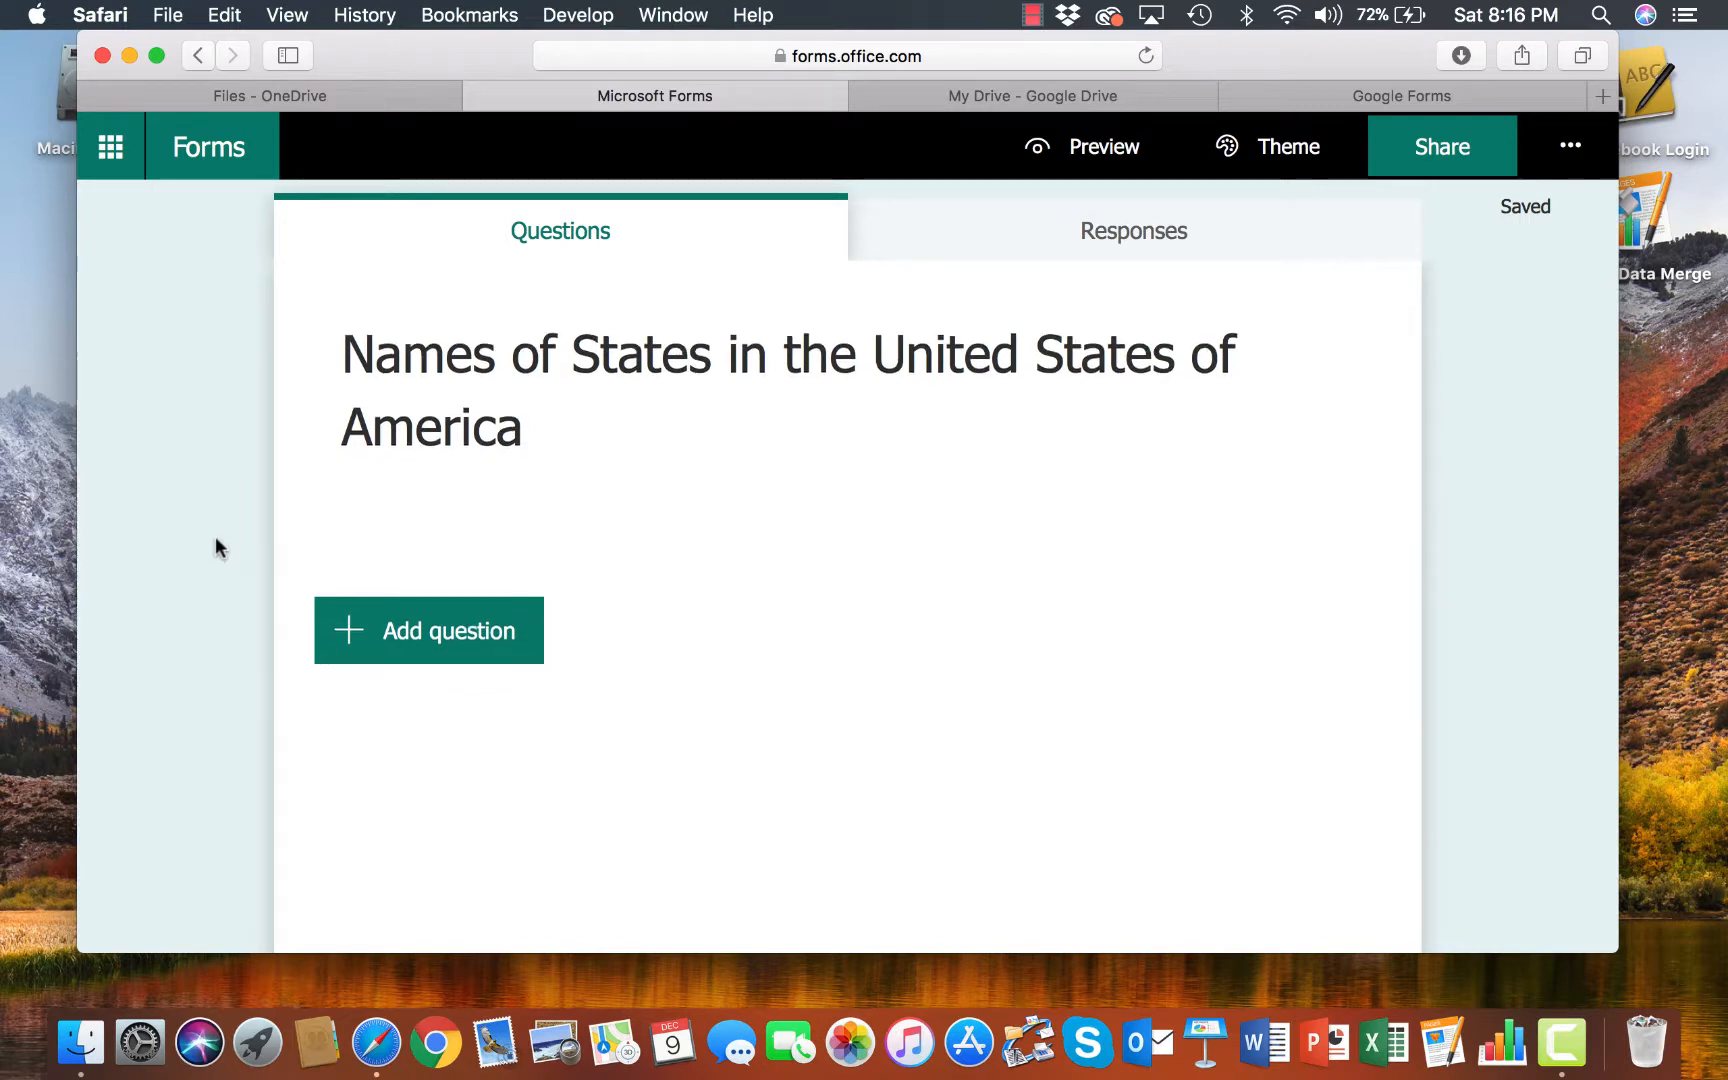
- Add a choice question reading "Which of the following is not a state in the USA?"
scroll(216, 544, "down", 2)
left_click(349, 547)
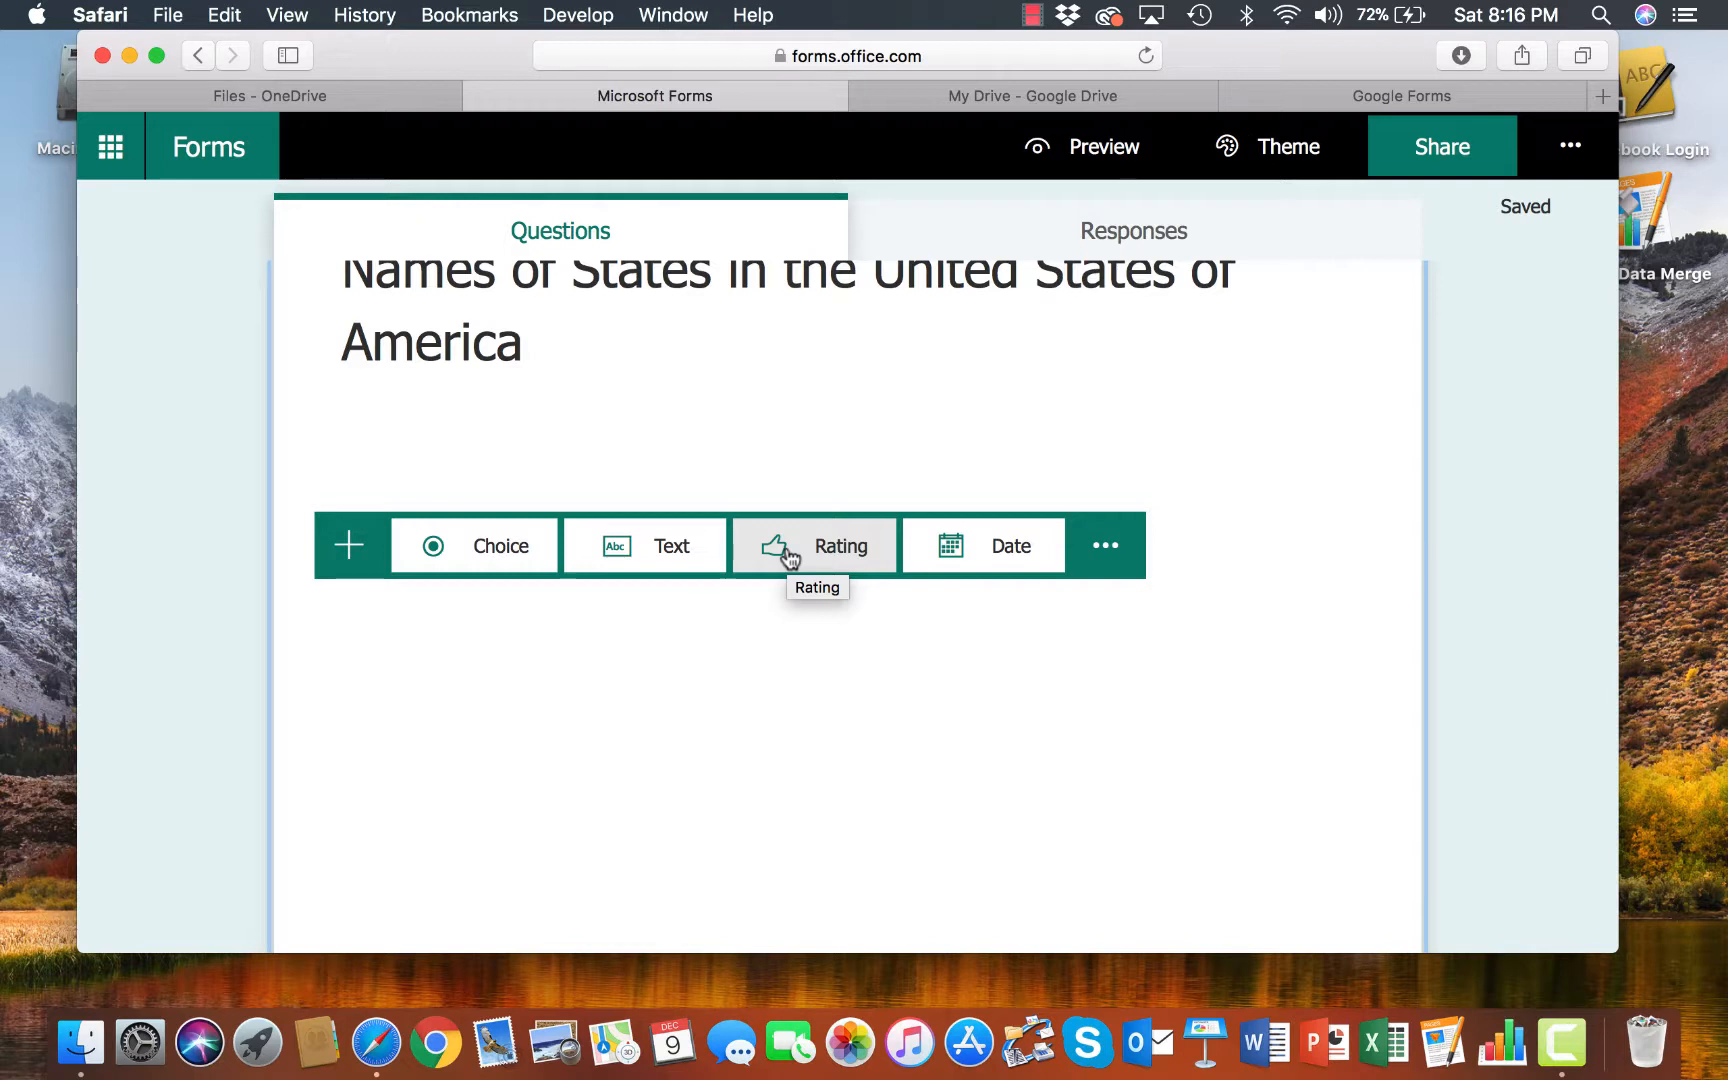
left_click(1101, 558)
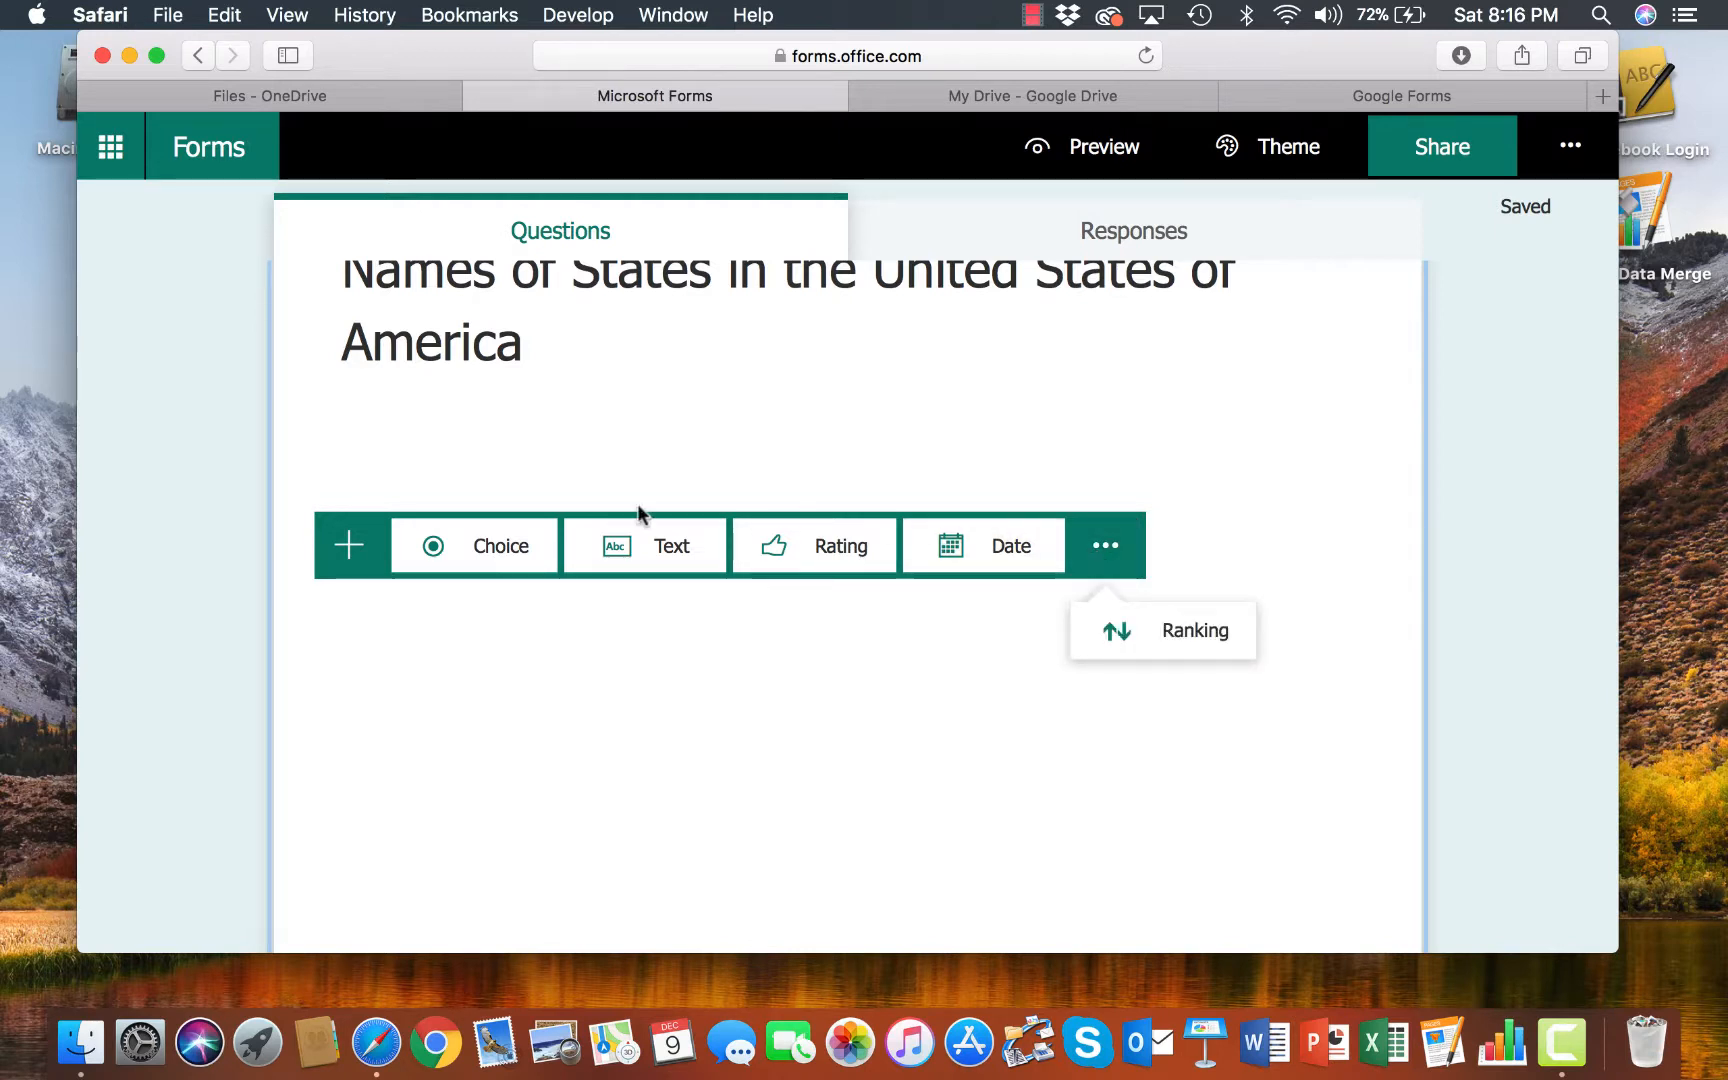
left_click(497, 548)
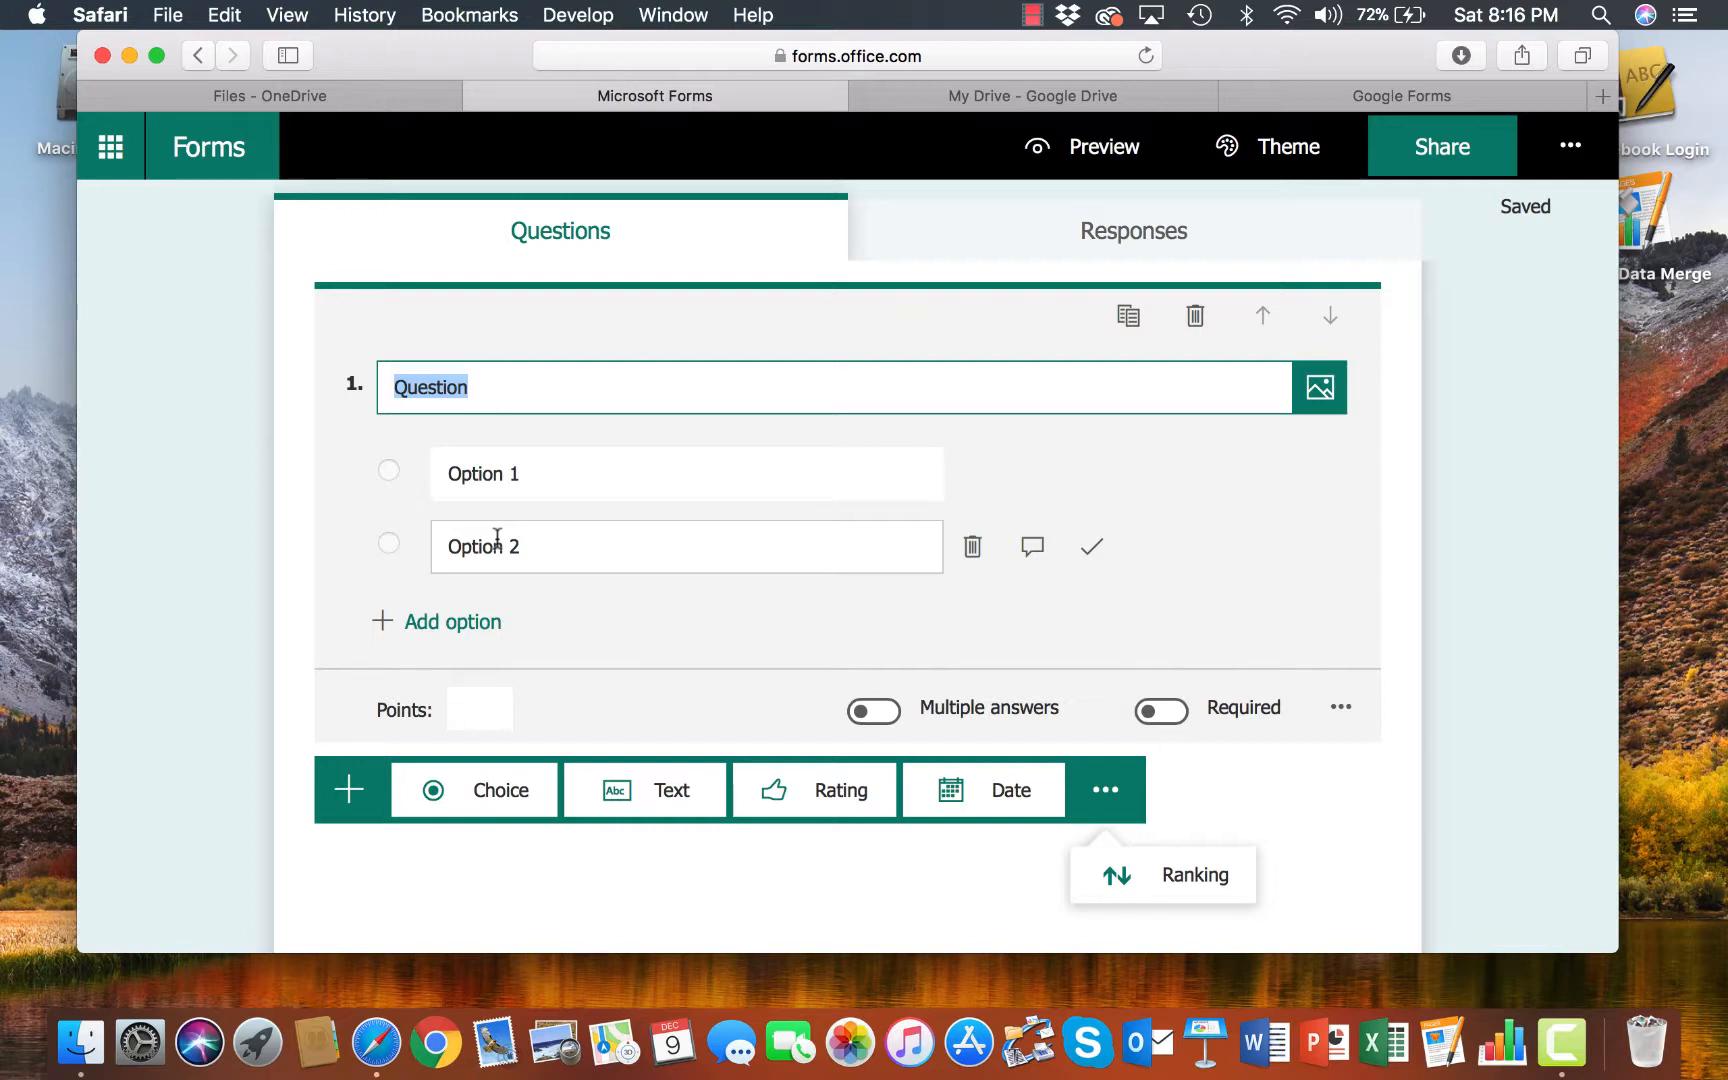
type("Wh")
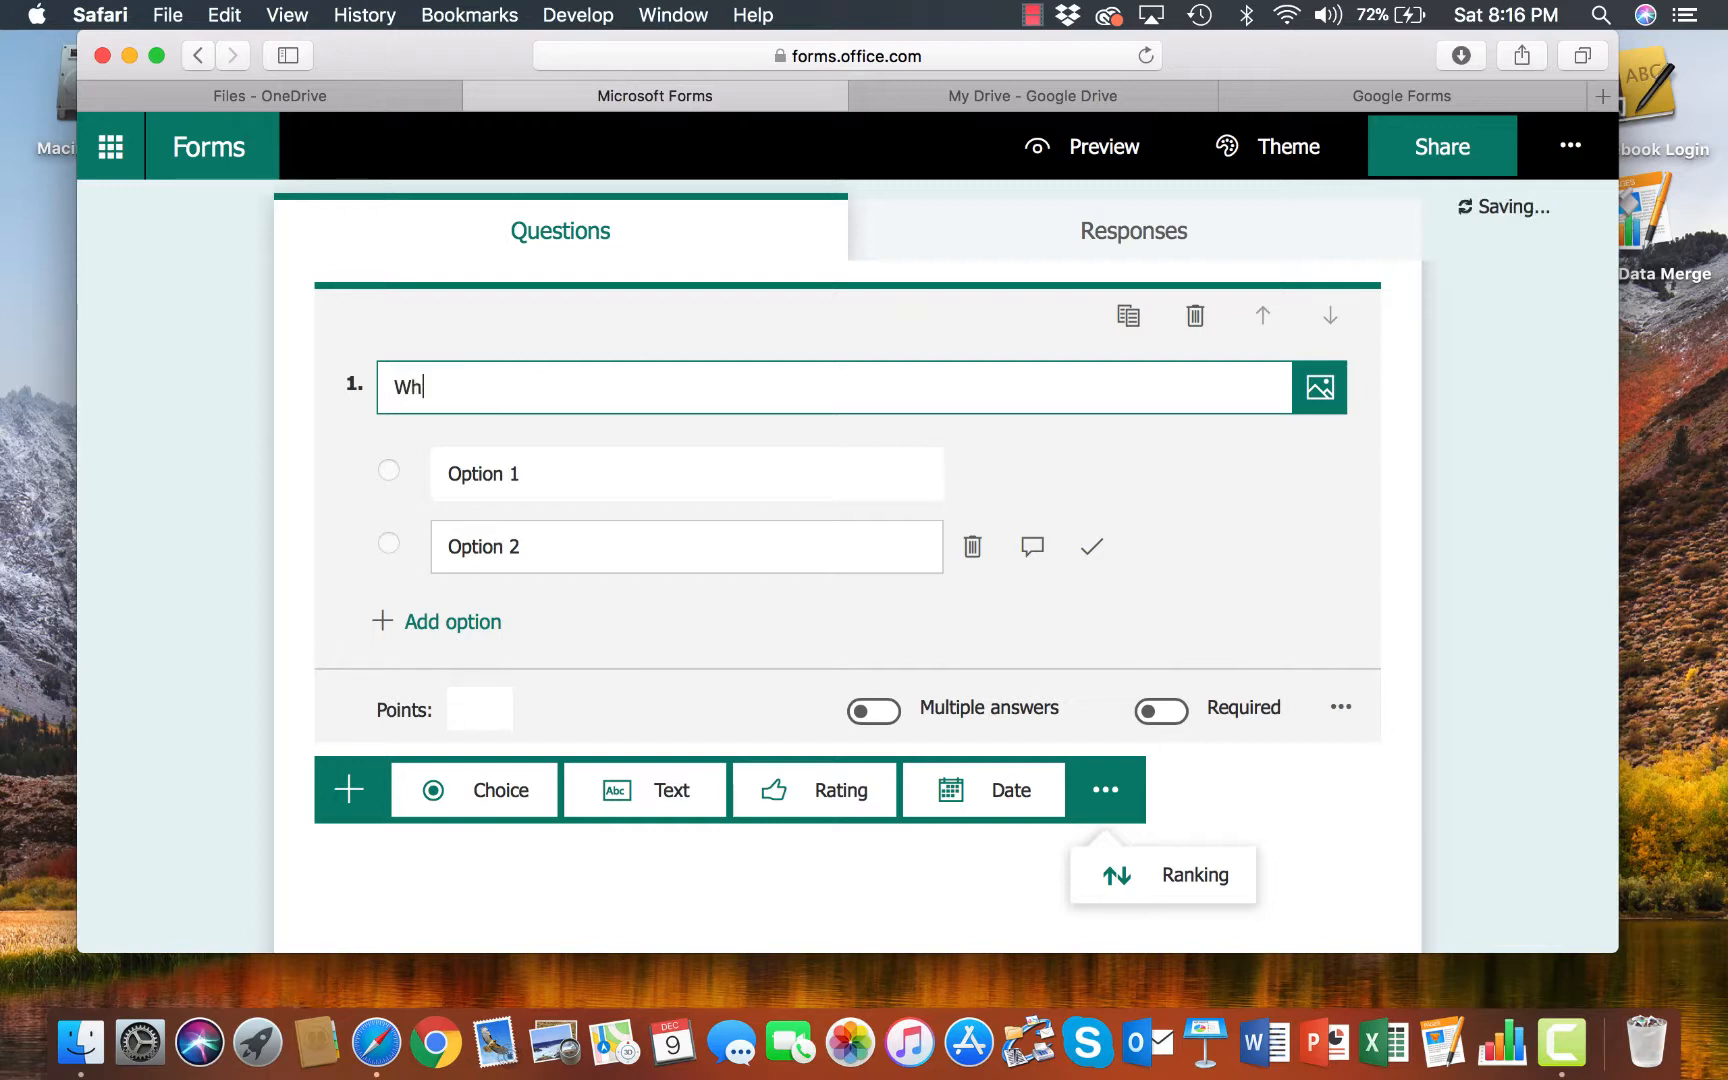
type("ich of the followi")
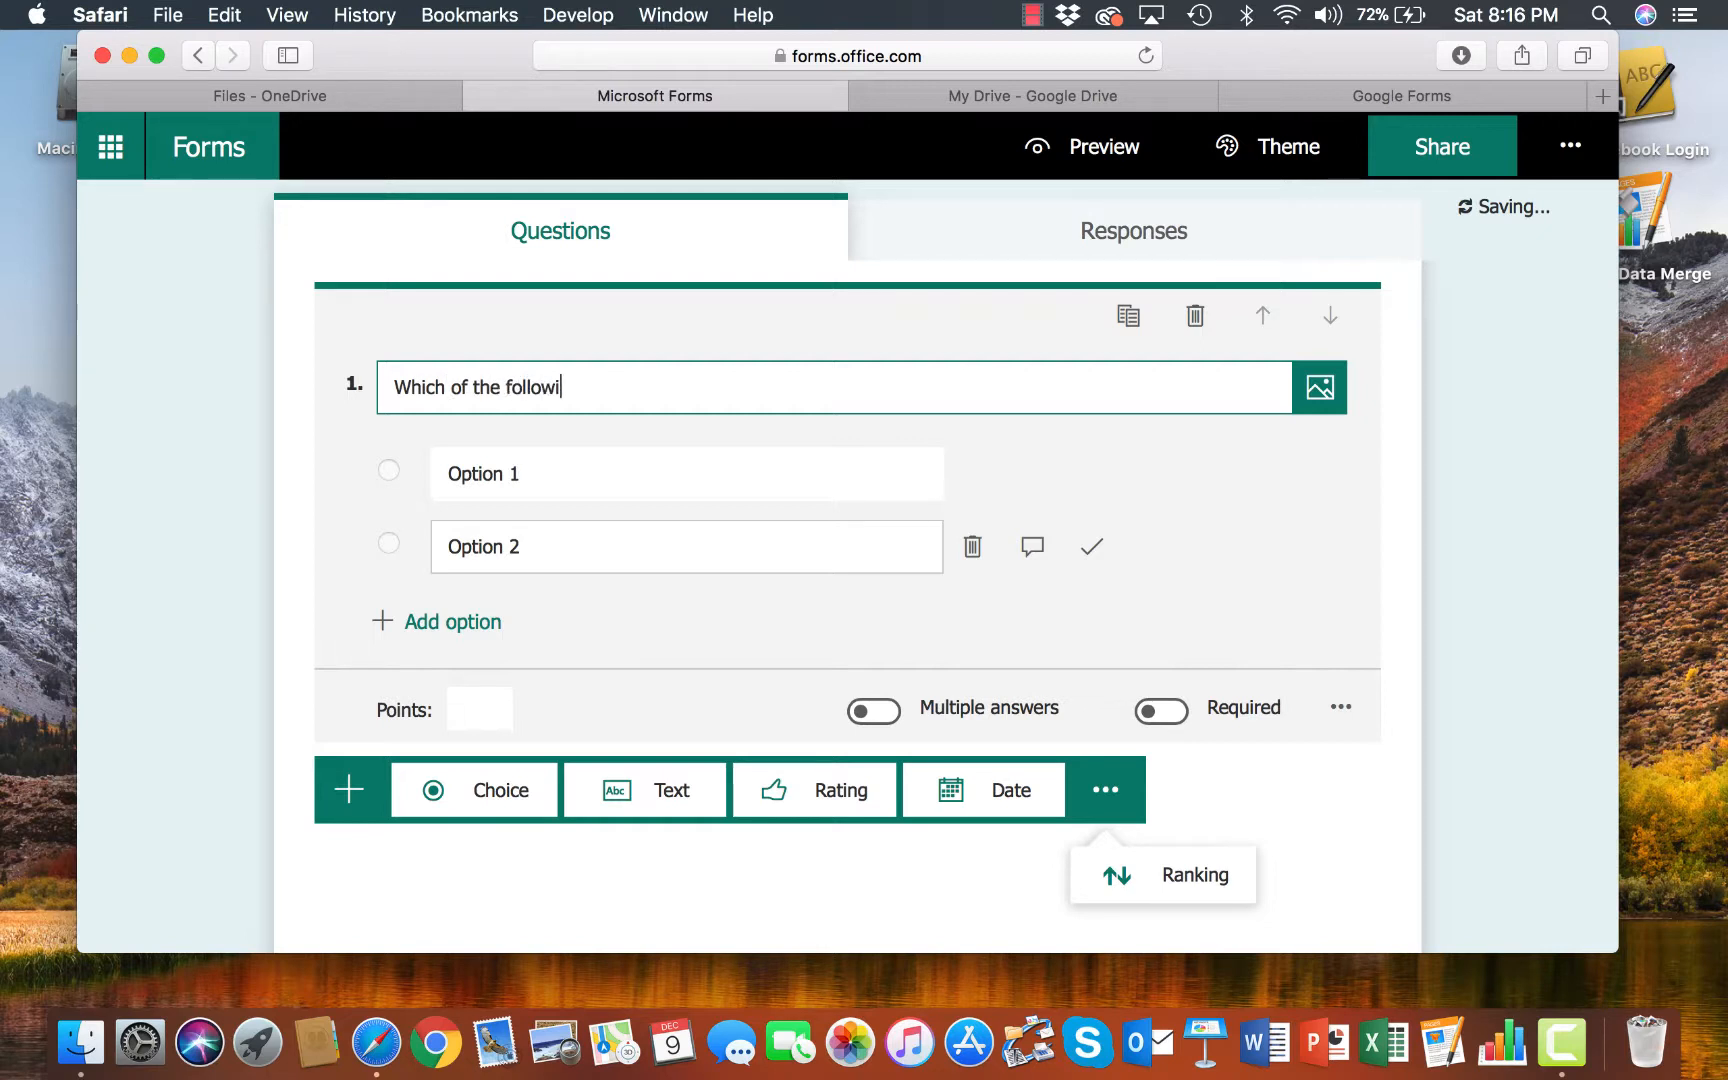
type("ng is not a state in the USA?")
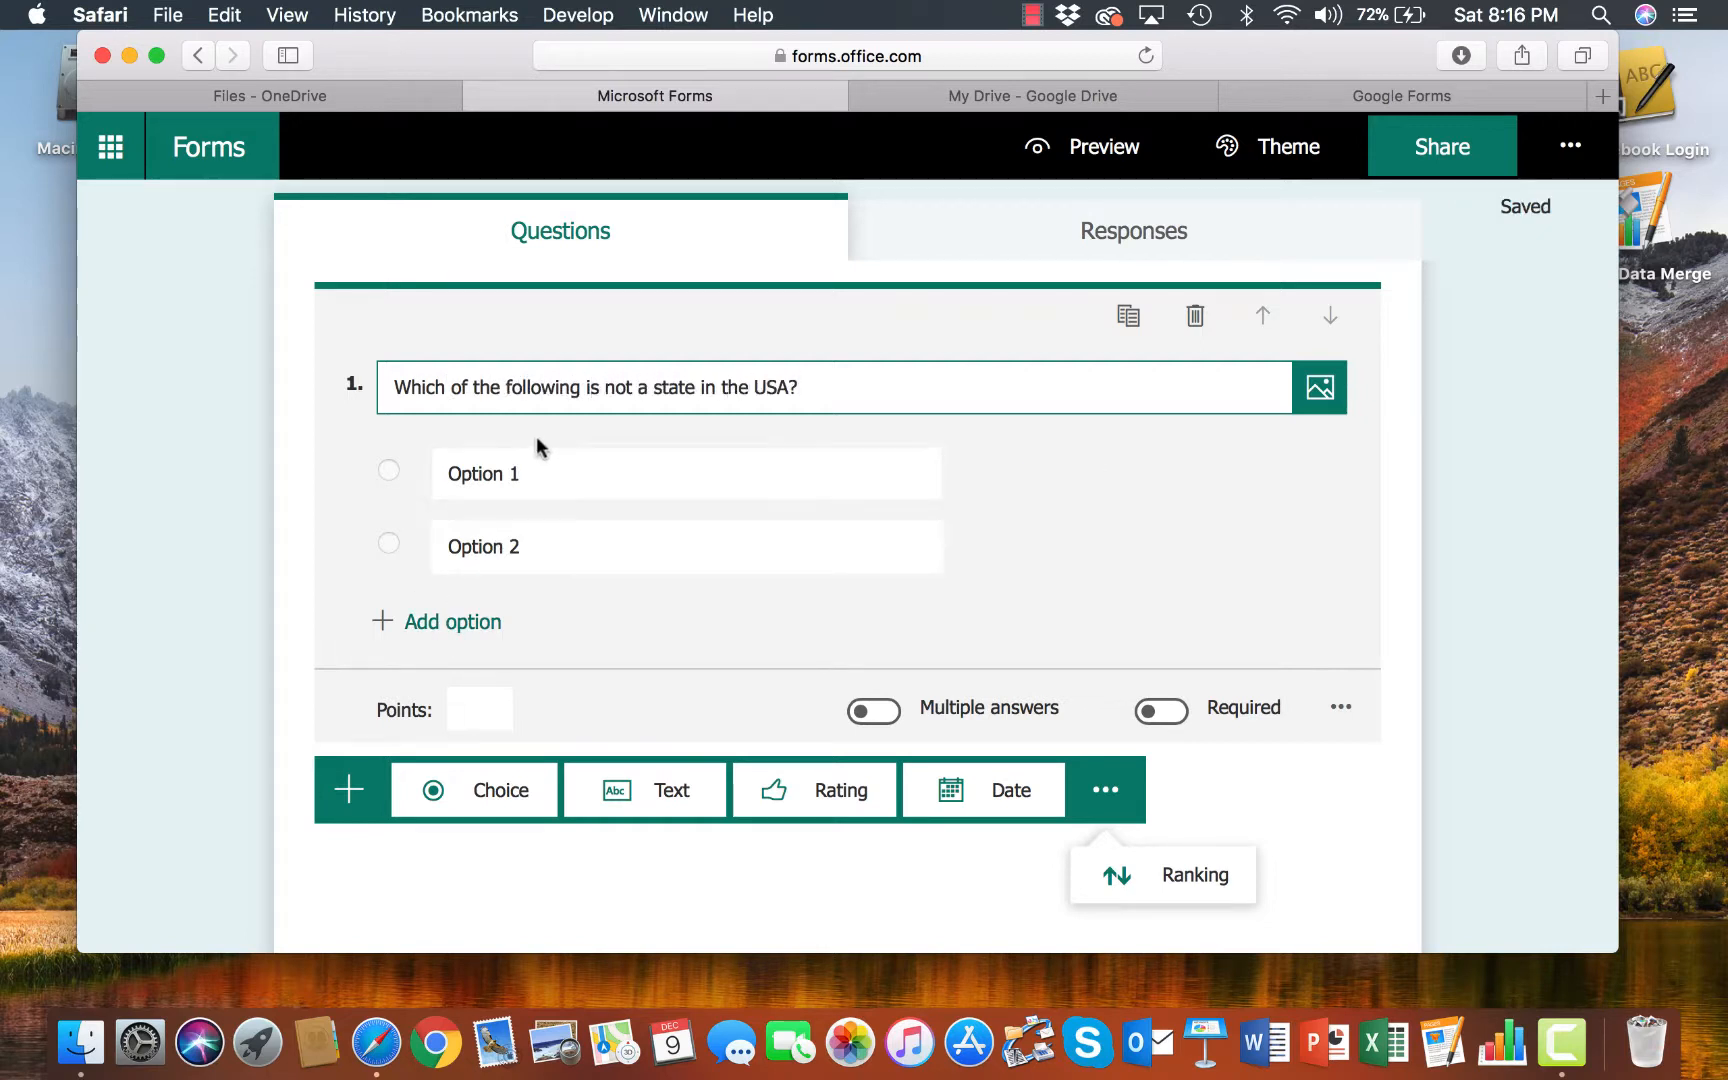
- Set the first answer option of the choice question to "Alabama"
left_click(536, 474)
double_click(536, 474)
triple_click(536, 474)
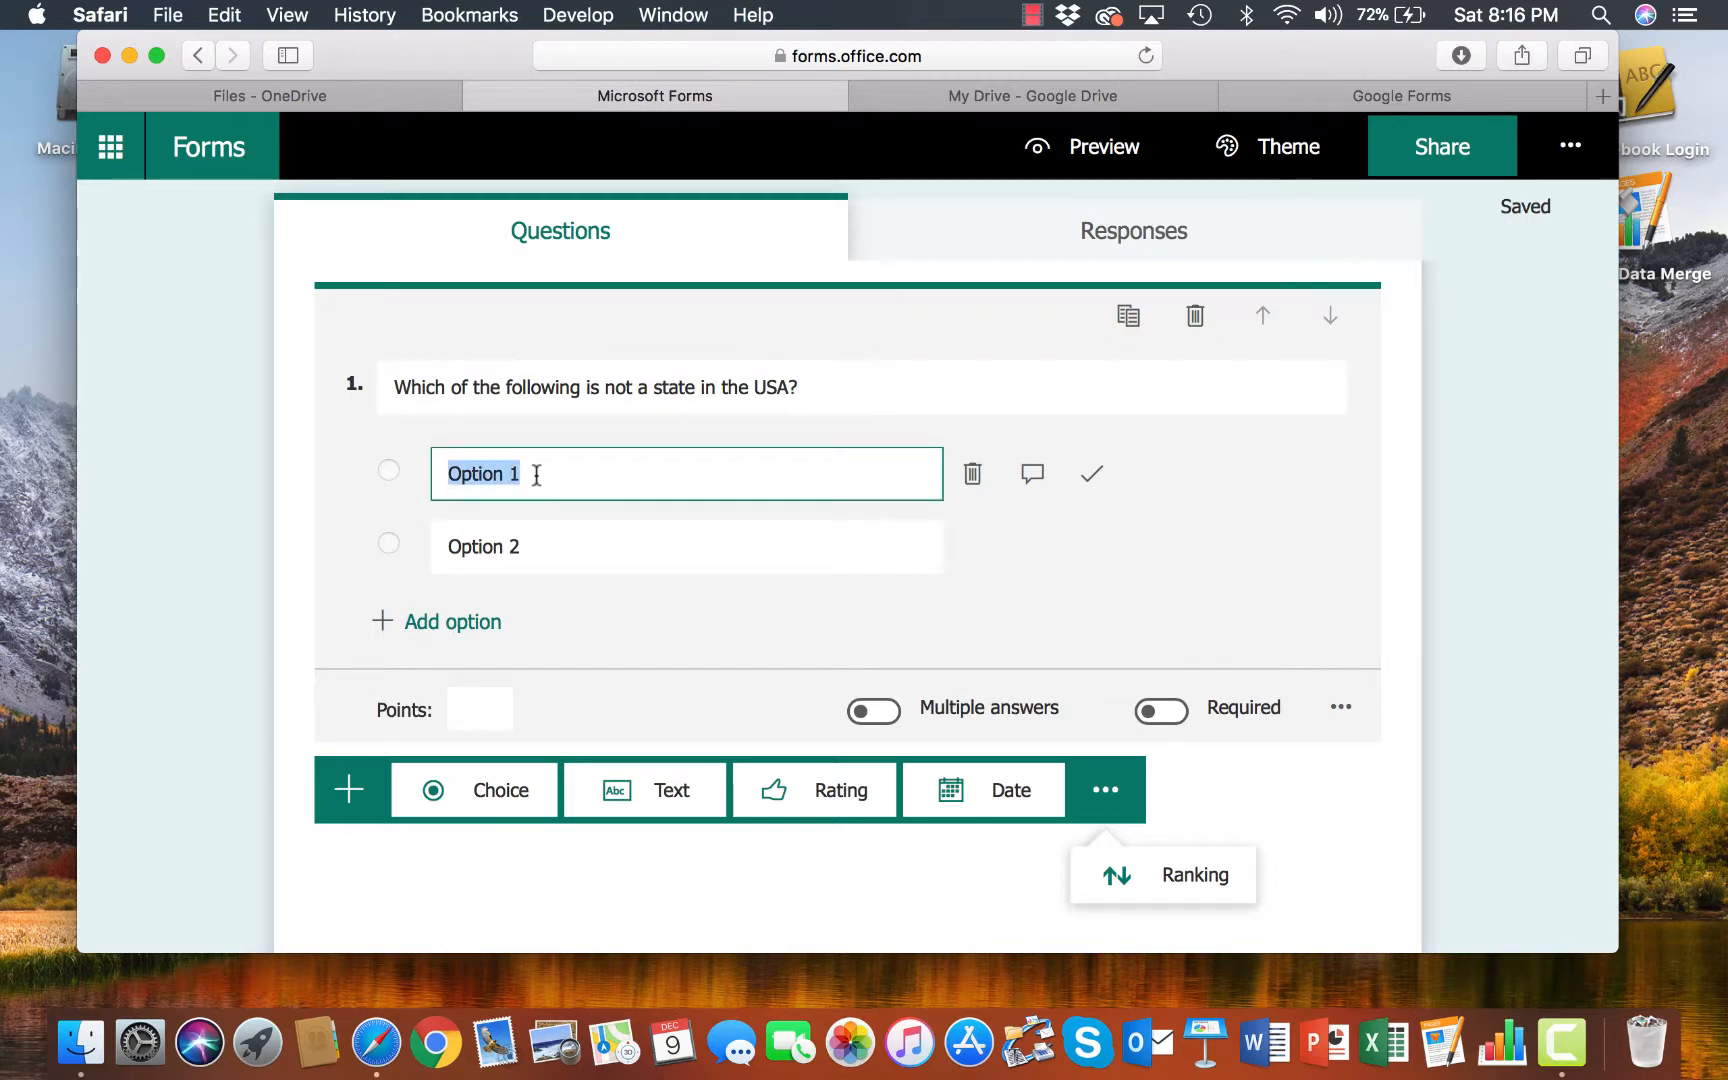
type("Alabama")
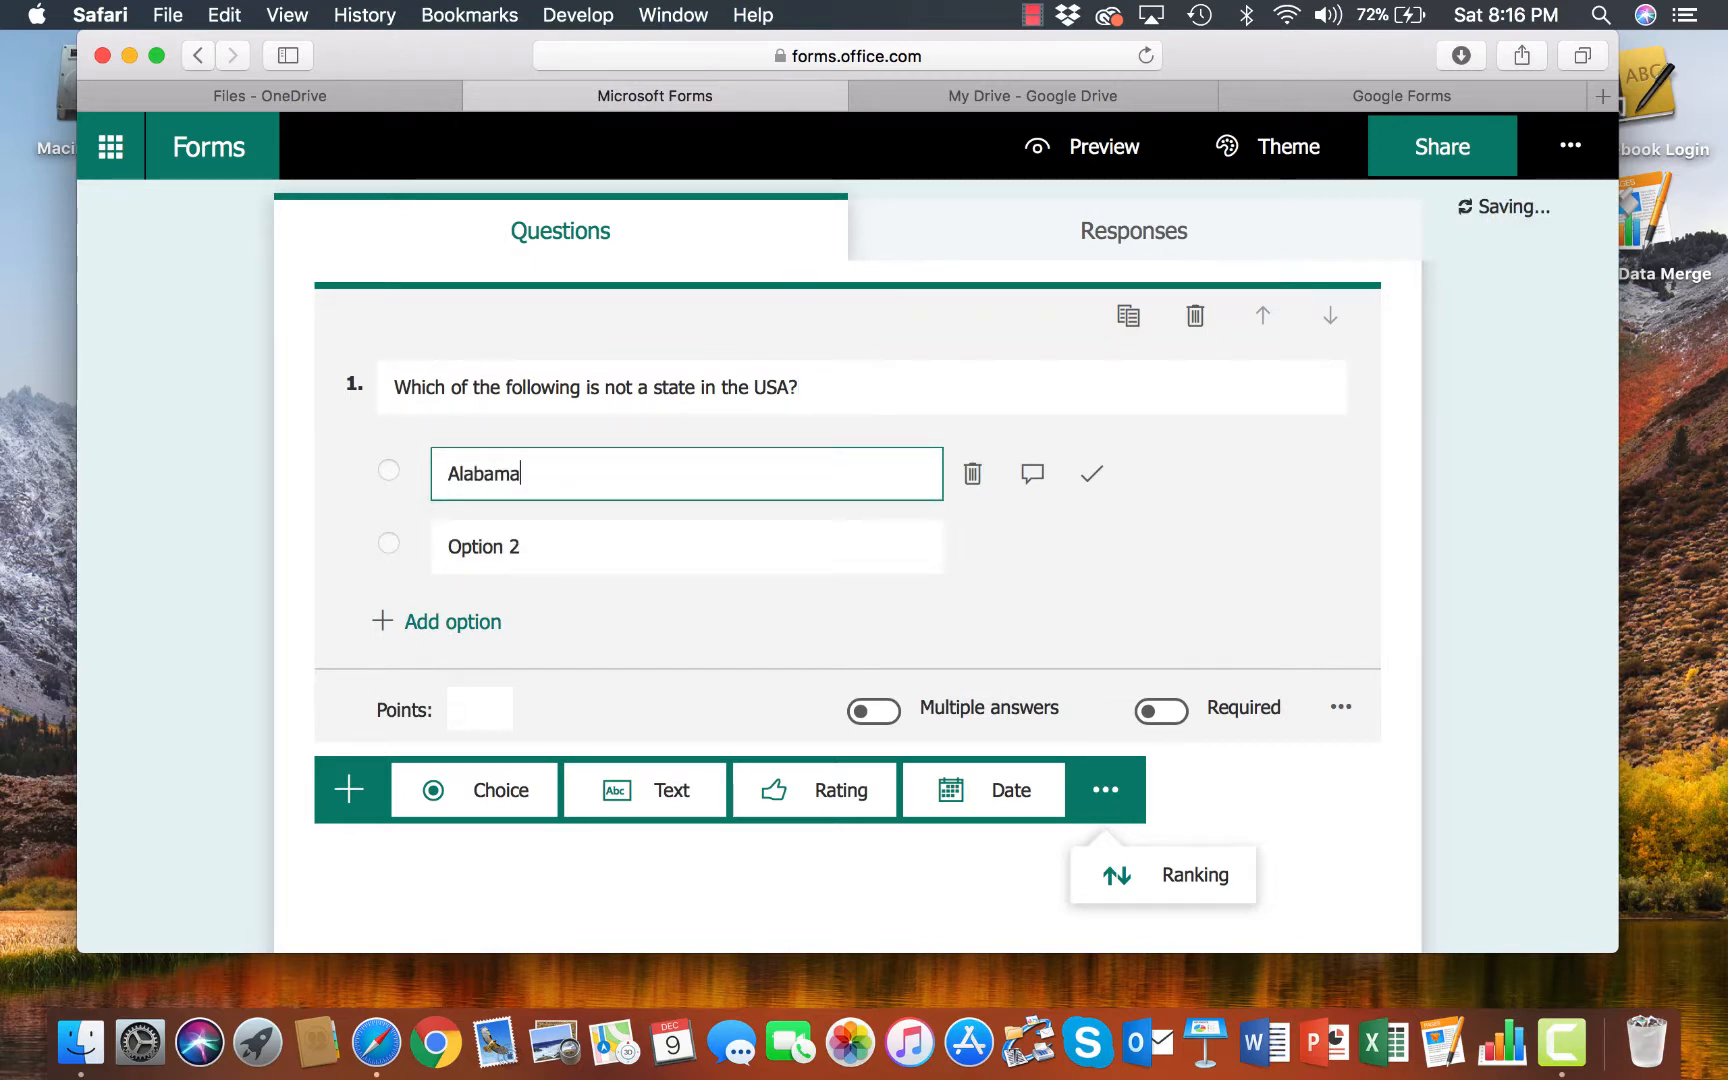
- Replace the second answer option's text with "France" and finish editing the question
left_click(527, 548)
key("BackSpace")
key("BackSpace")
key("BackSpace")
key("BackSpace")
key("BackSpace")
key("BackSpace")
key("BackSpace")
key("BackSpace")
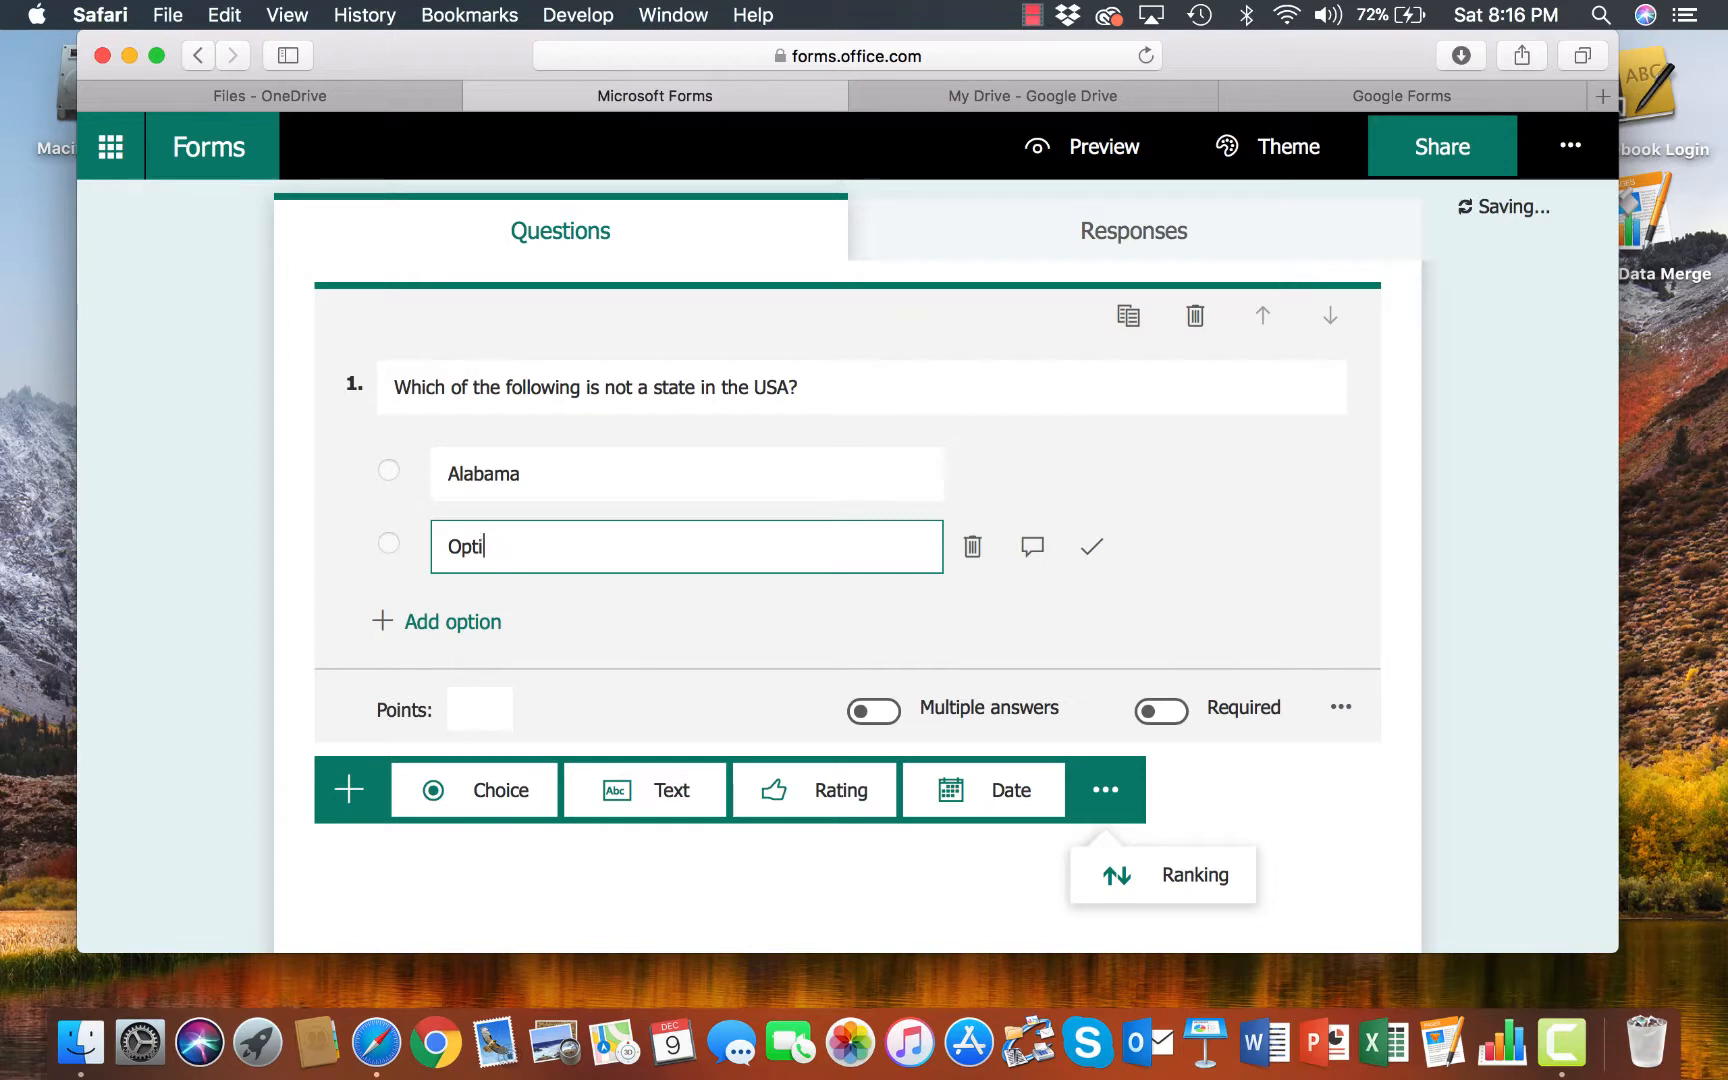
type("France")
left_click(1462, 544)
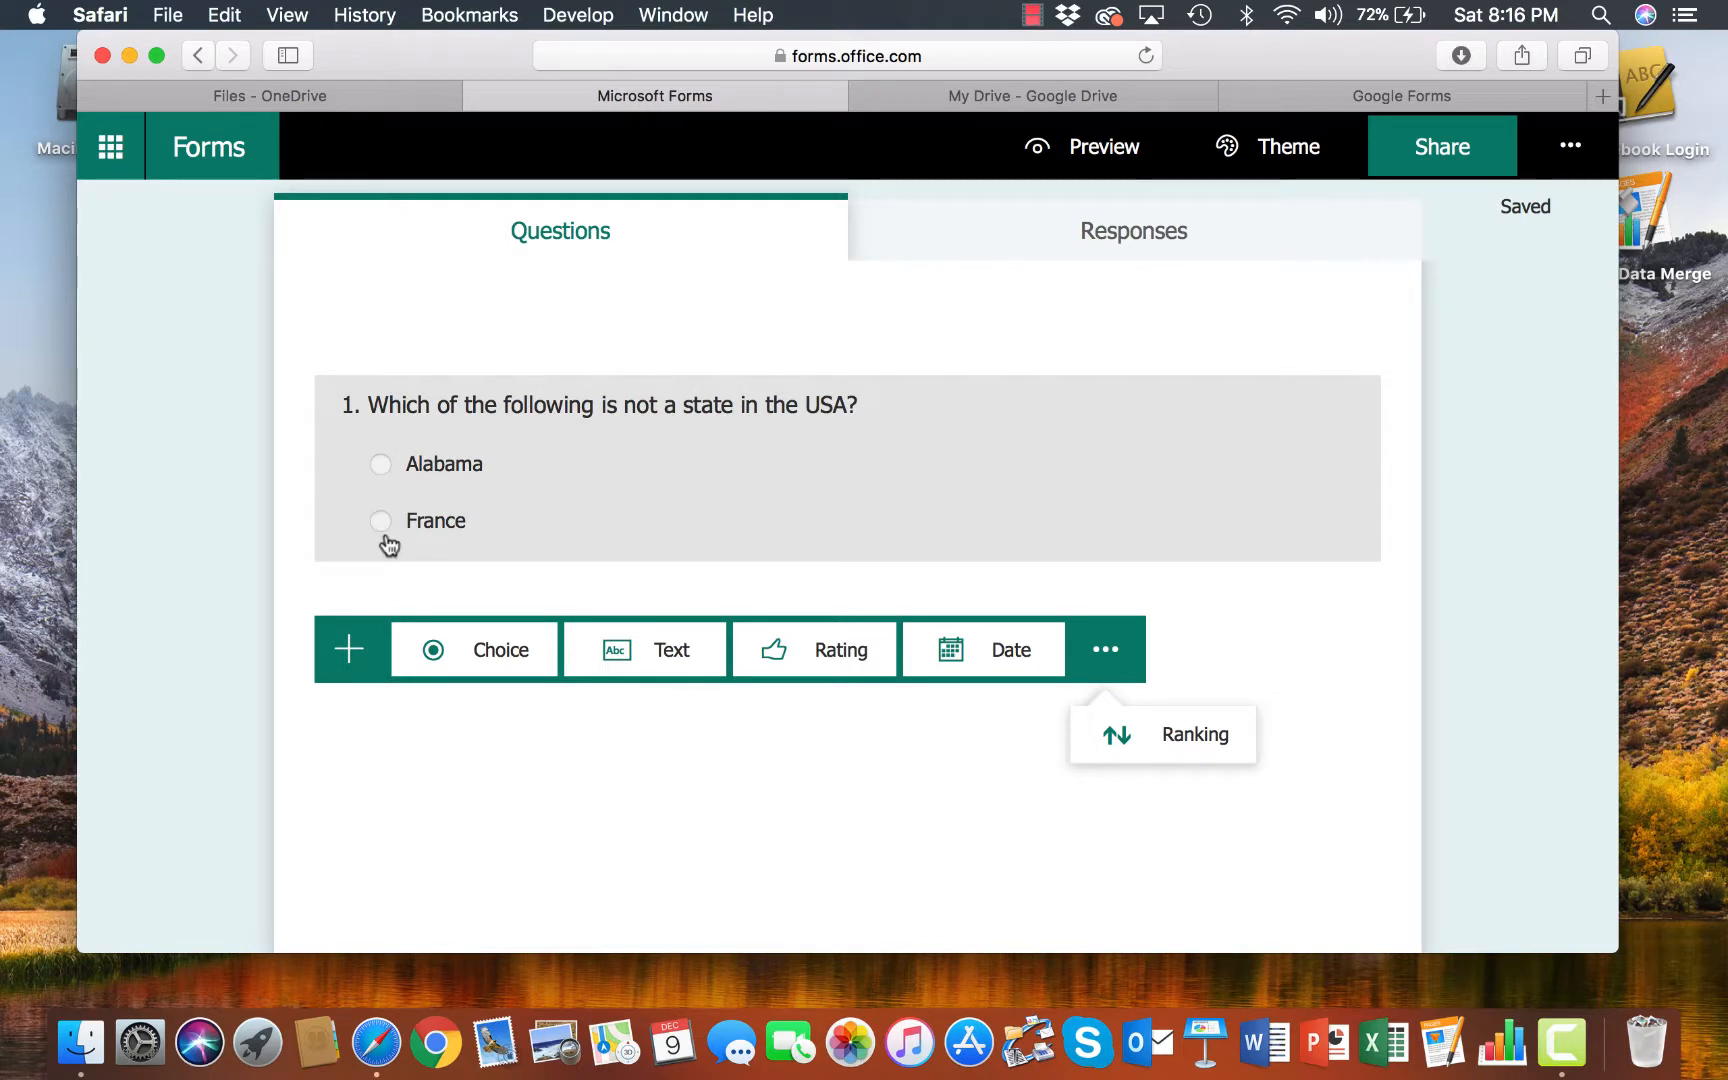
- Assign 10 points to the question about which option is not a USA state
left_click(785, 545)
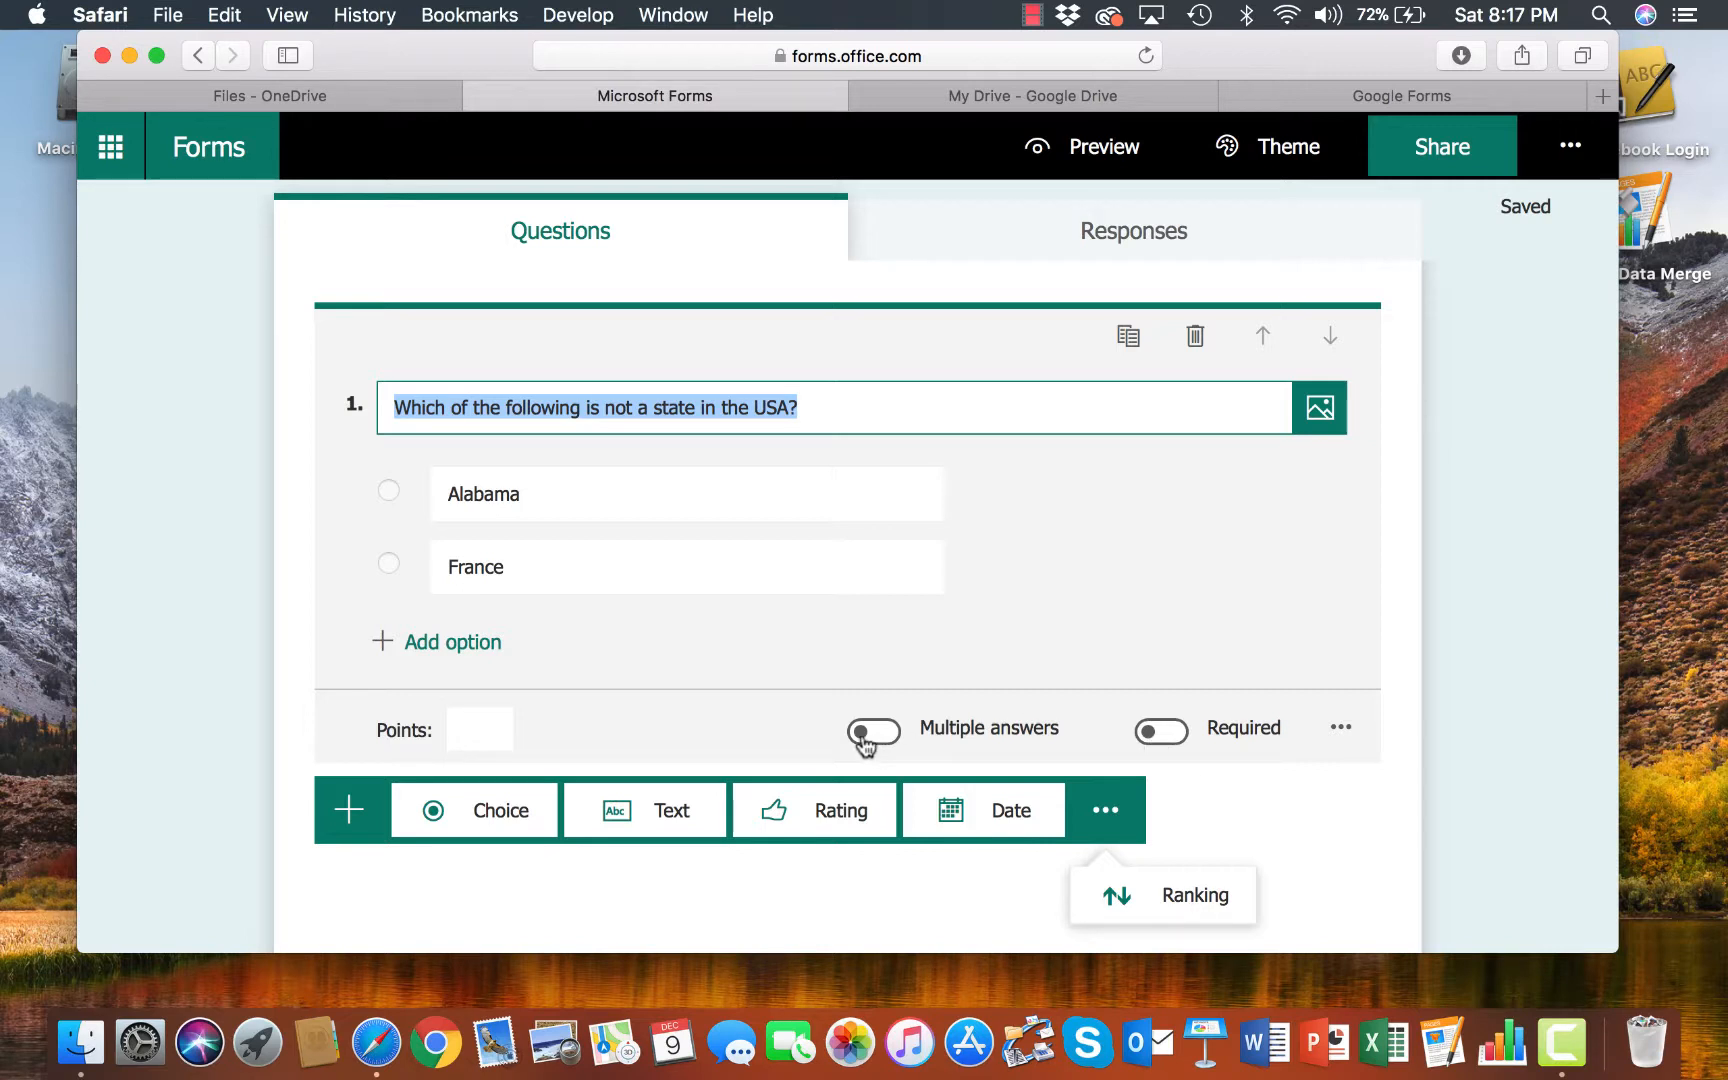
left_click(473, 733)
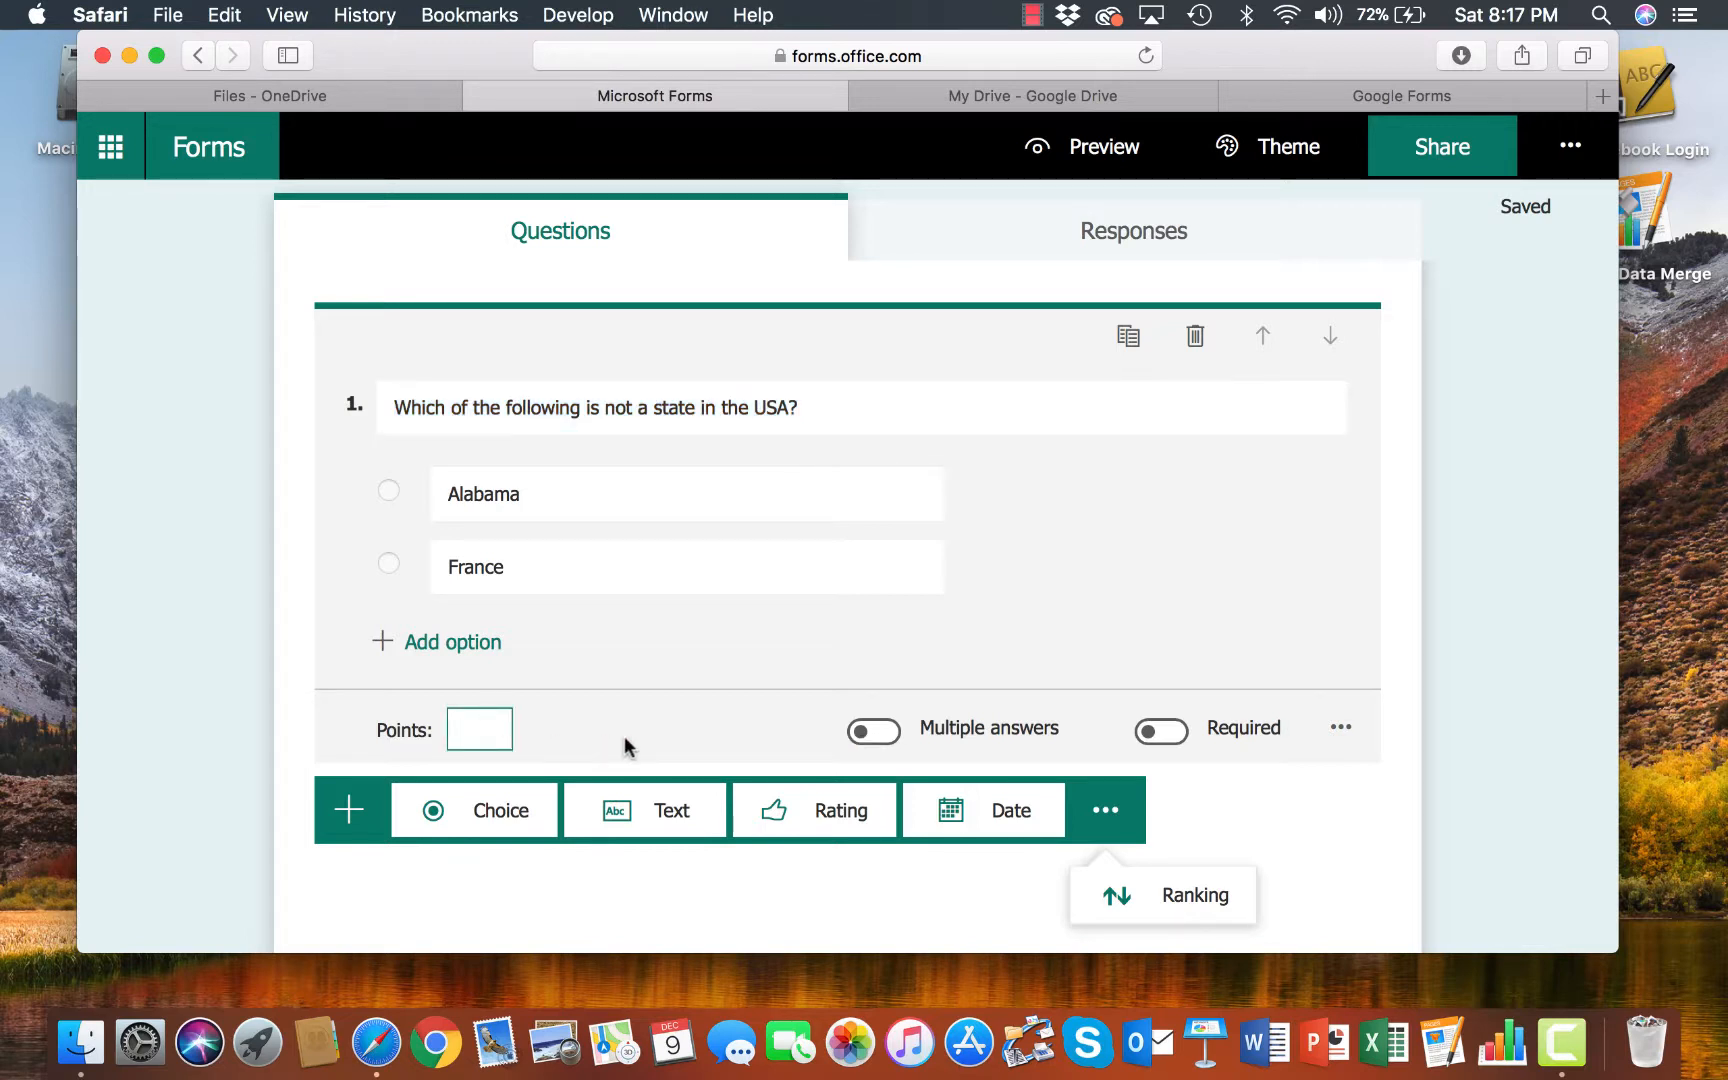
type("10")
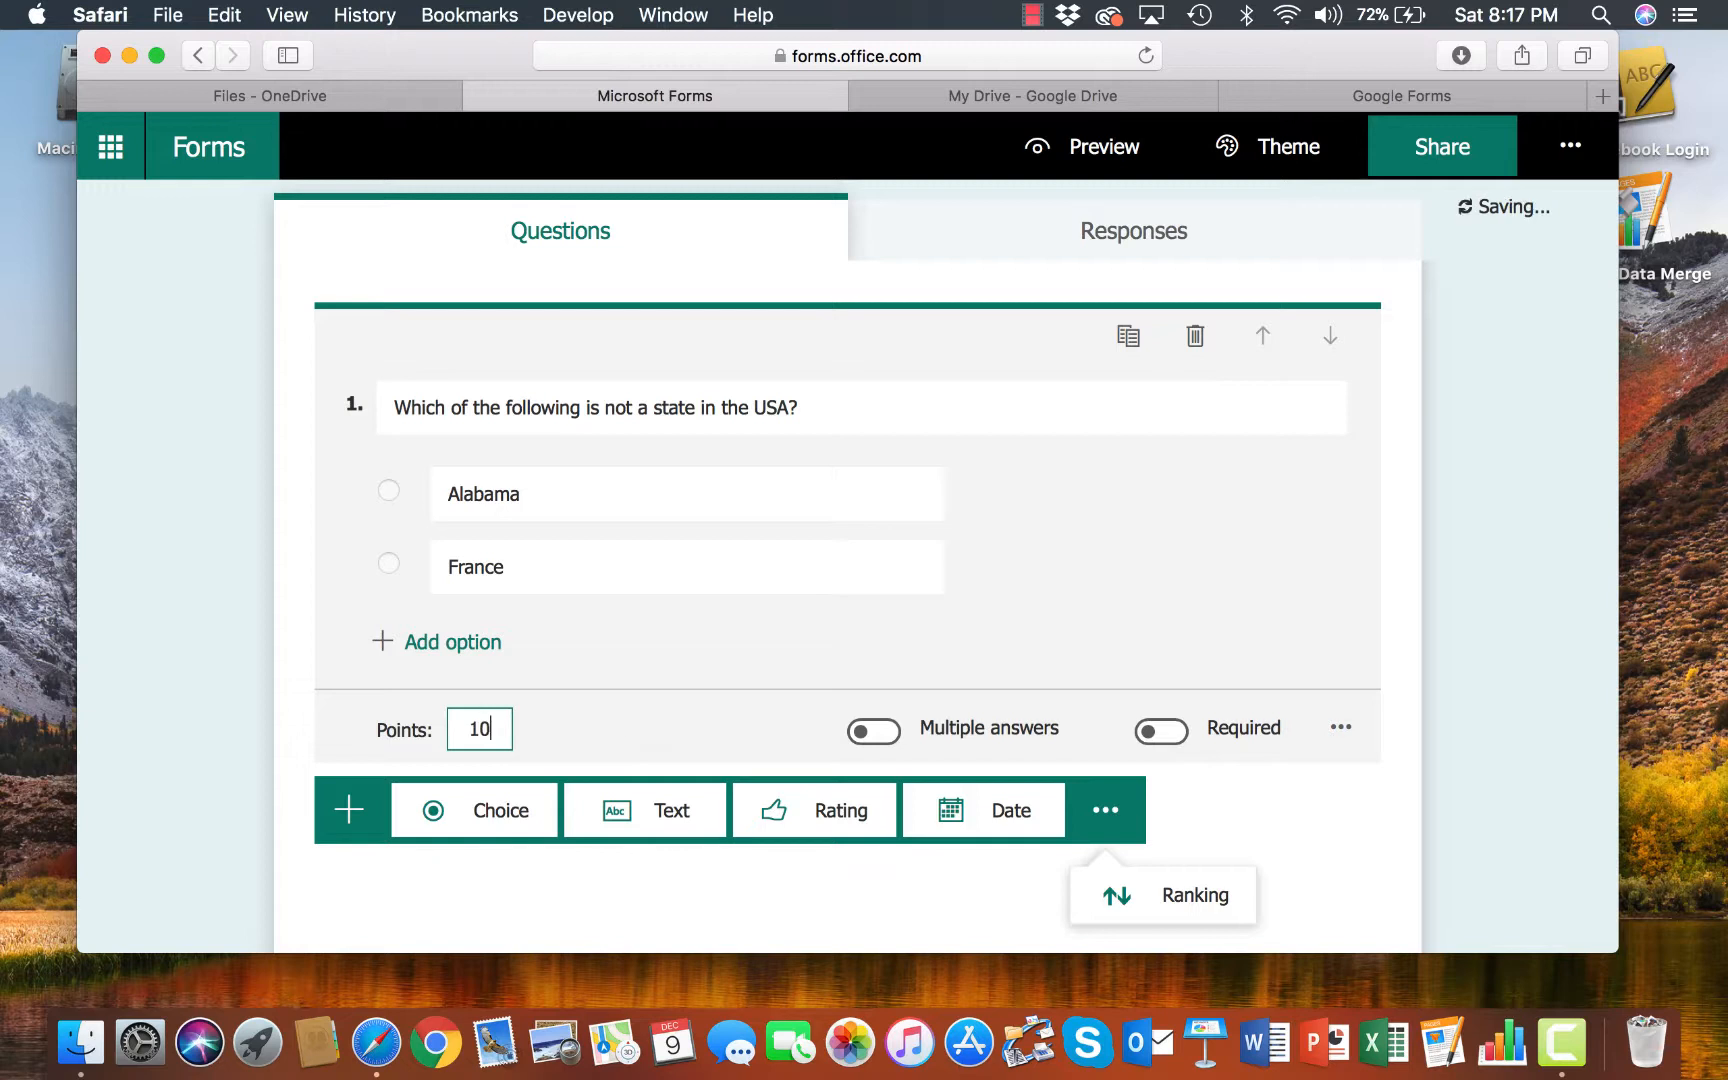
left_click(1426, 541)
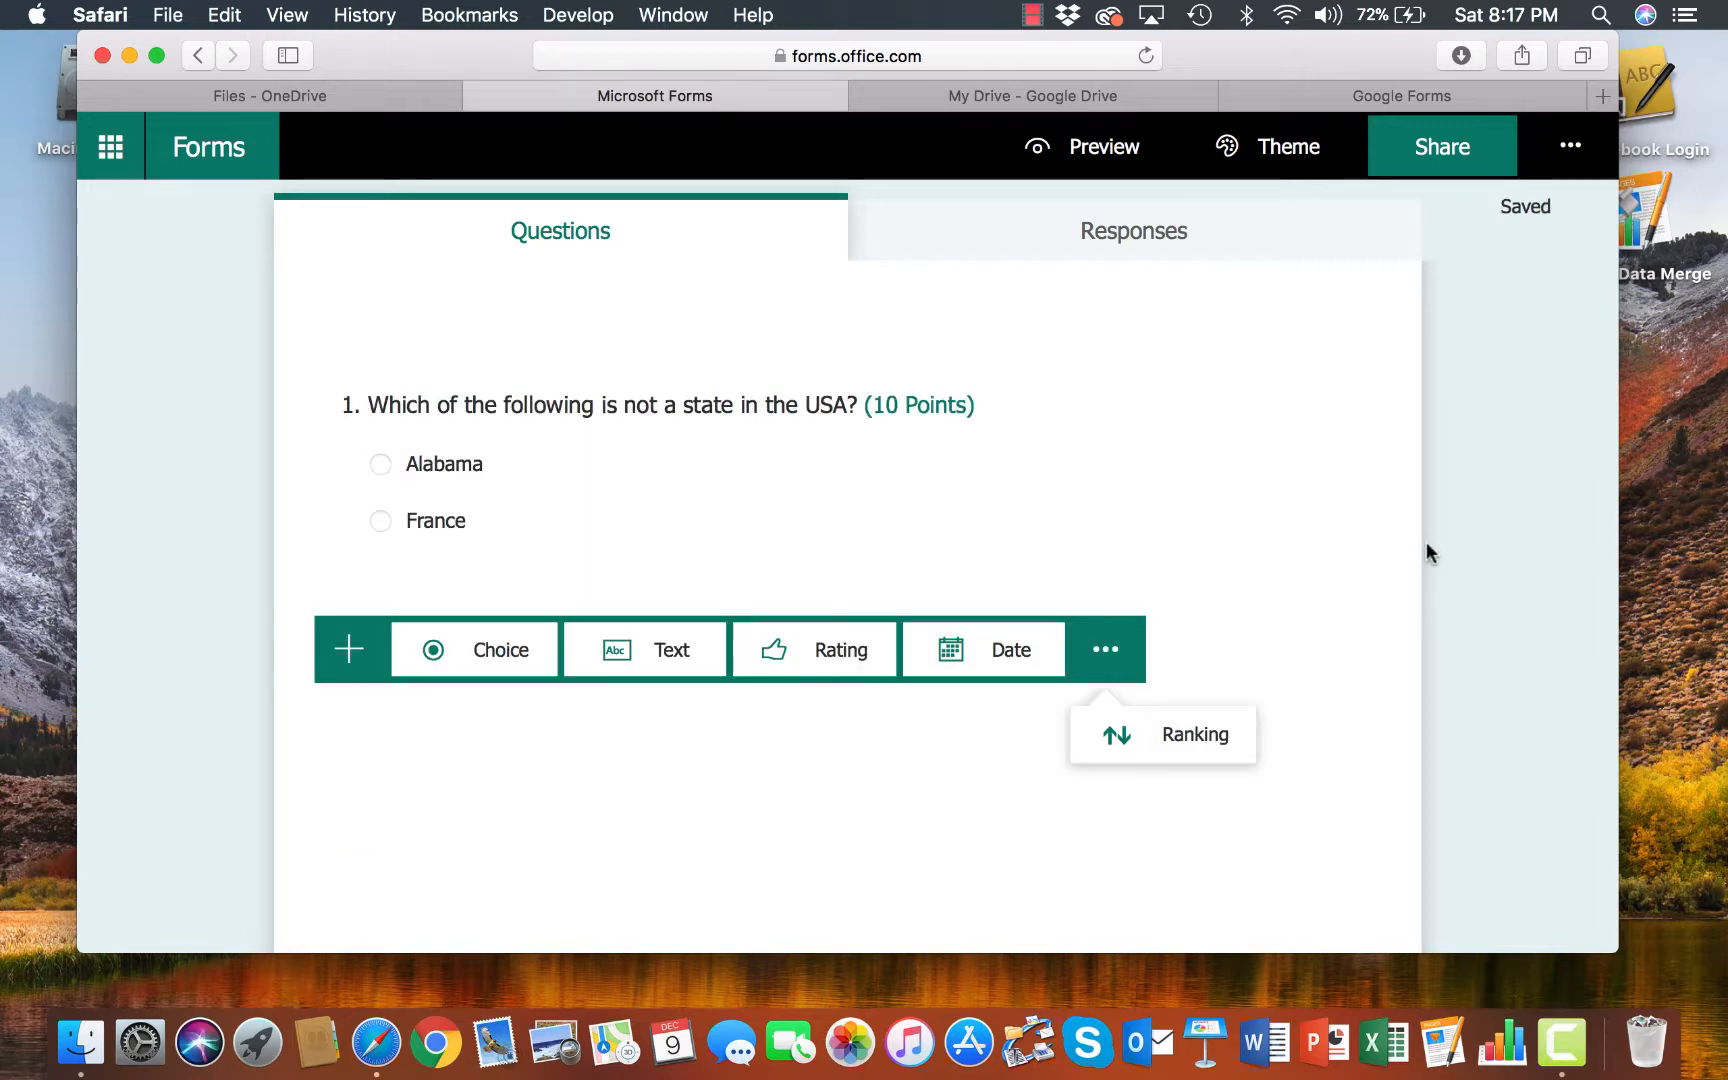
- Add a text question as the quiz's second question and start adding a correct answer to it
left_click(349, 664)
left_click(349, 664)
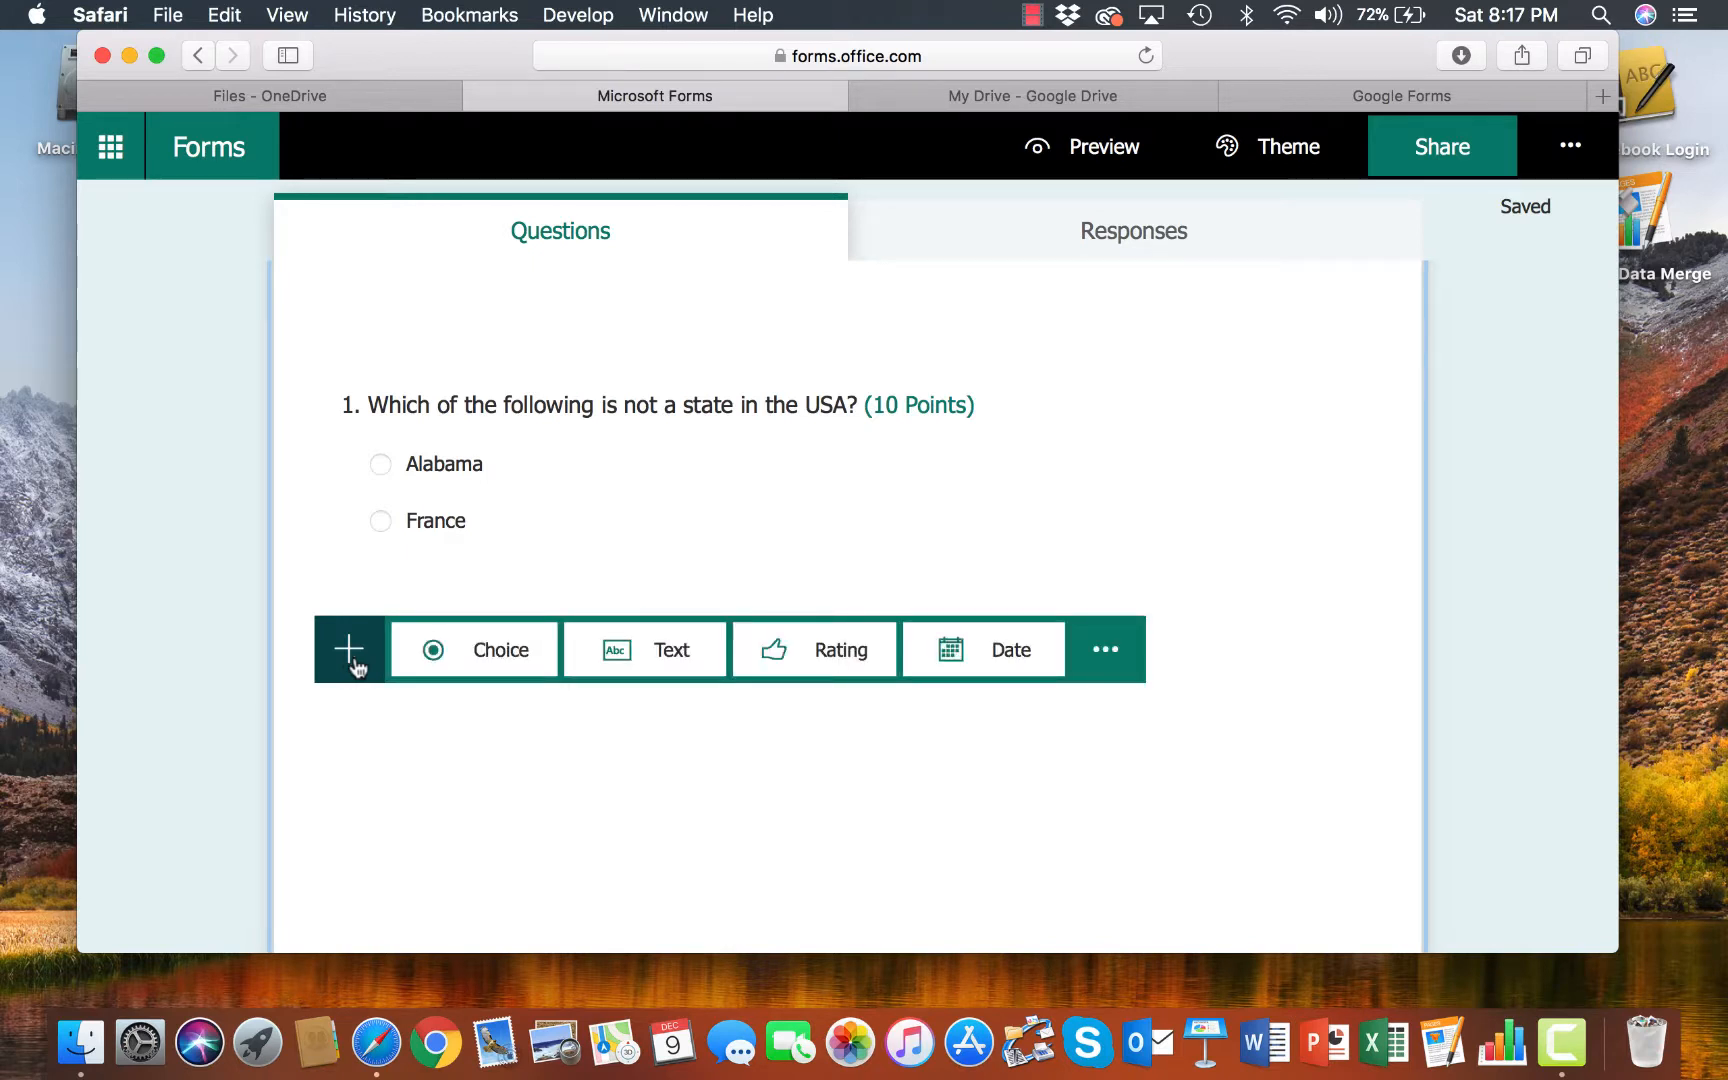
left_click(650, 660)
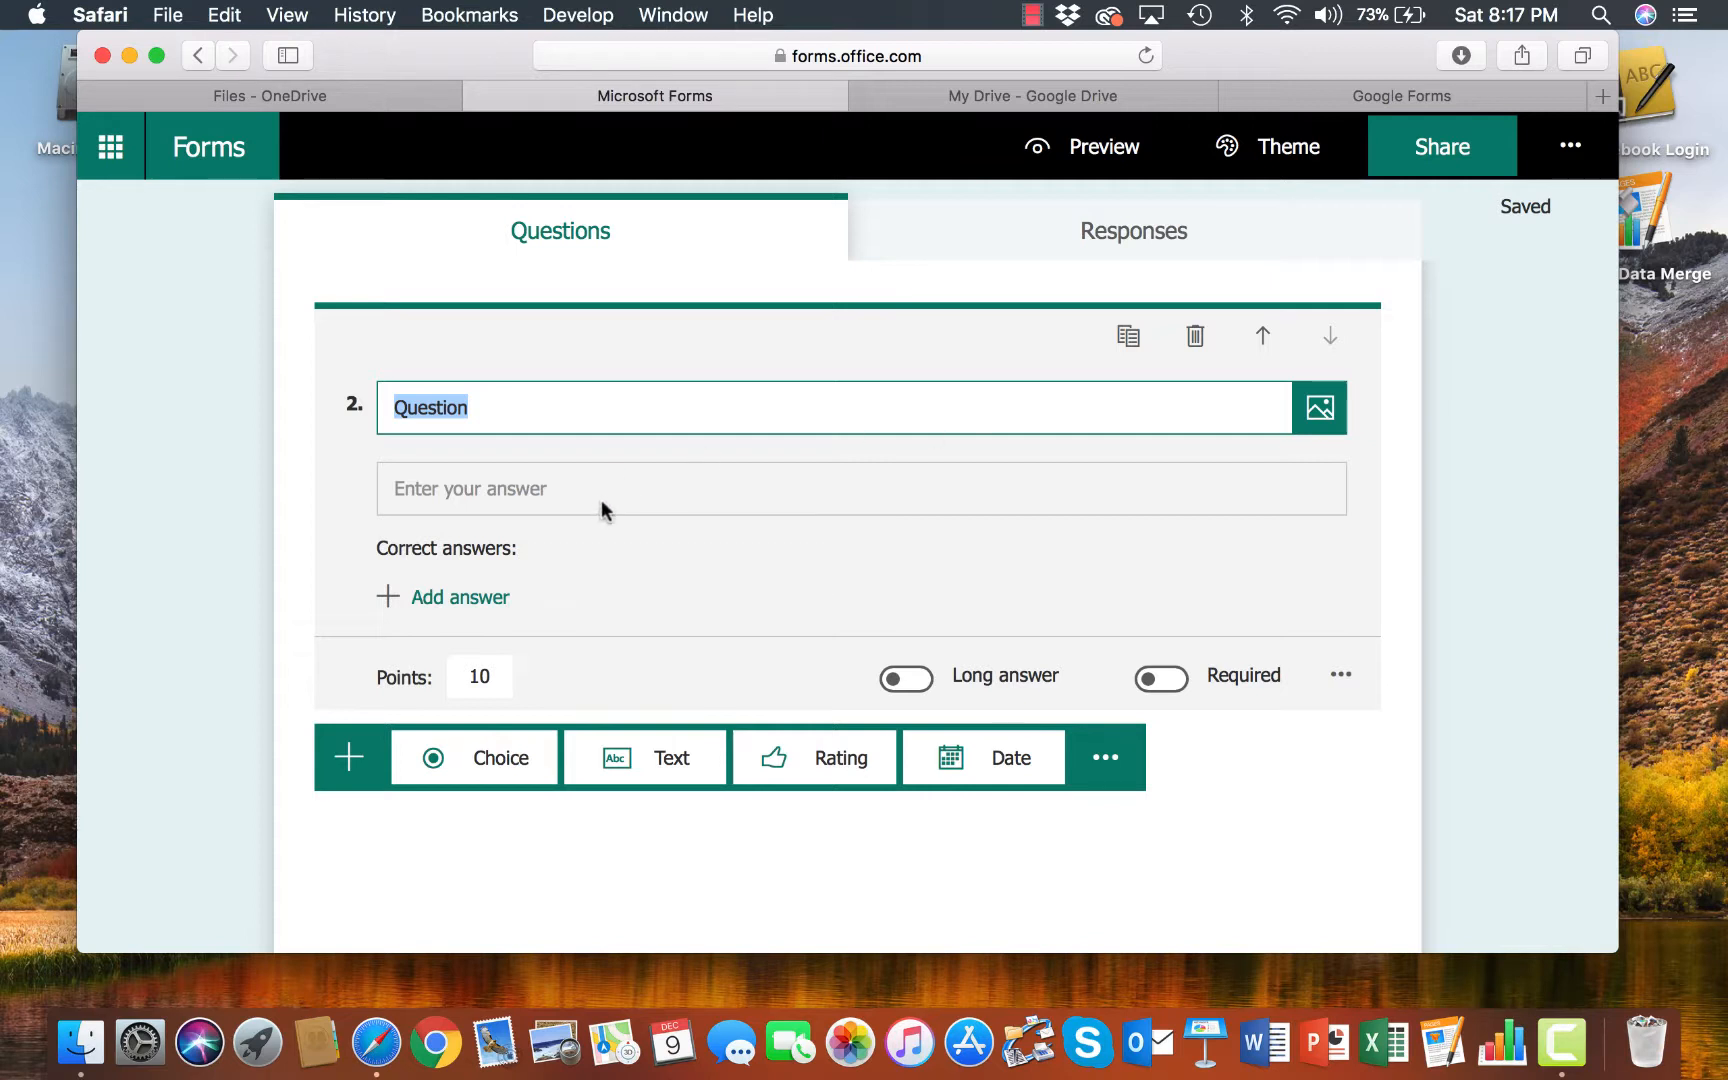
left_click(465, 600)
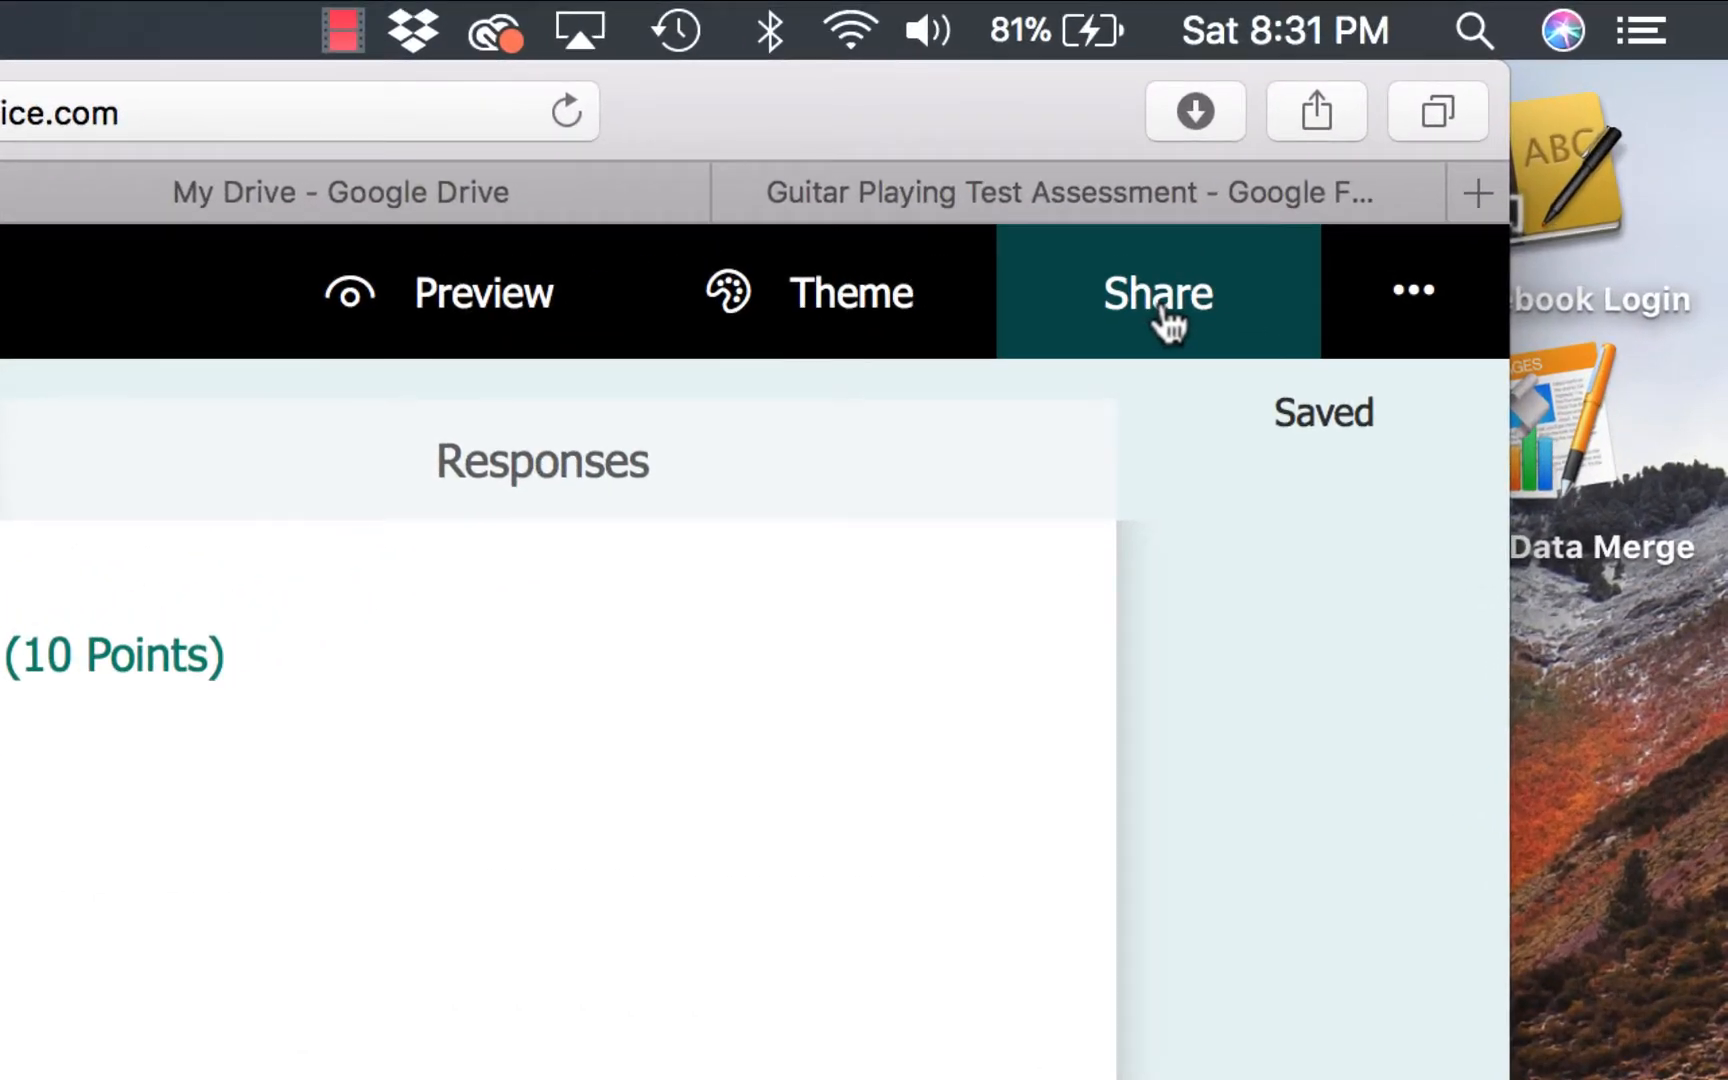
- Open the quiz's sharing options and view the QR code and embed methods for collecting responses
left_click(1165, 312)
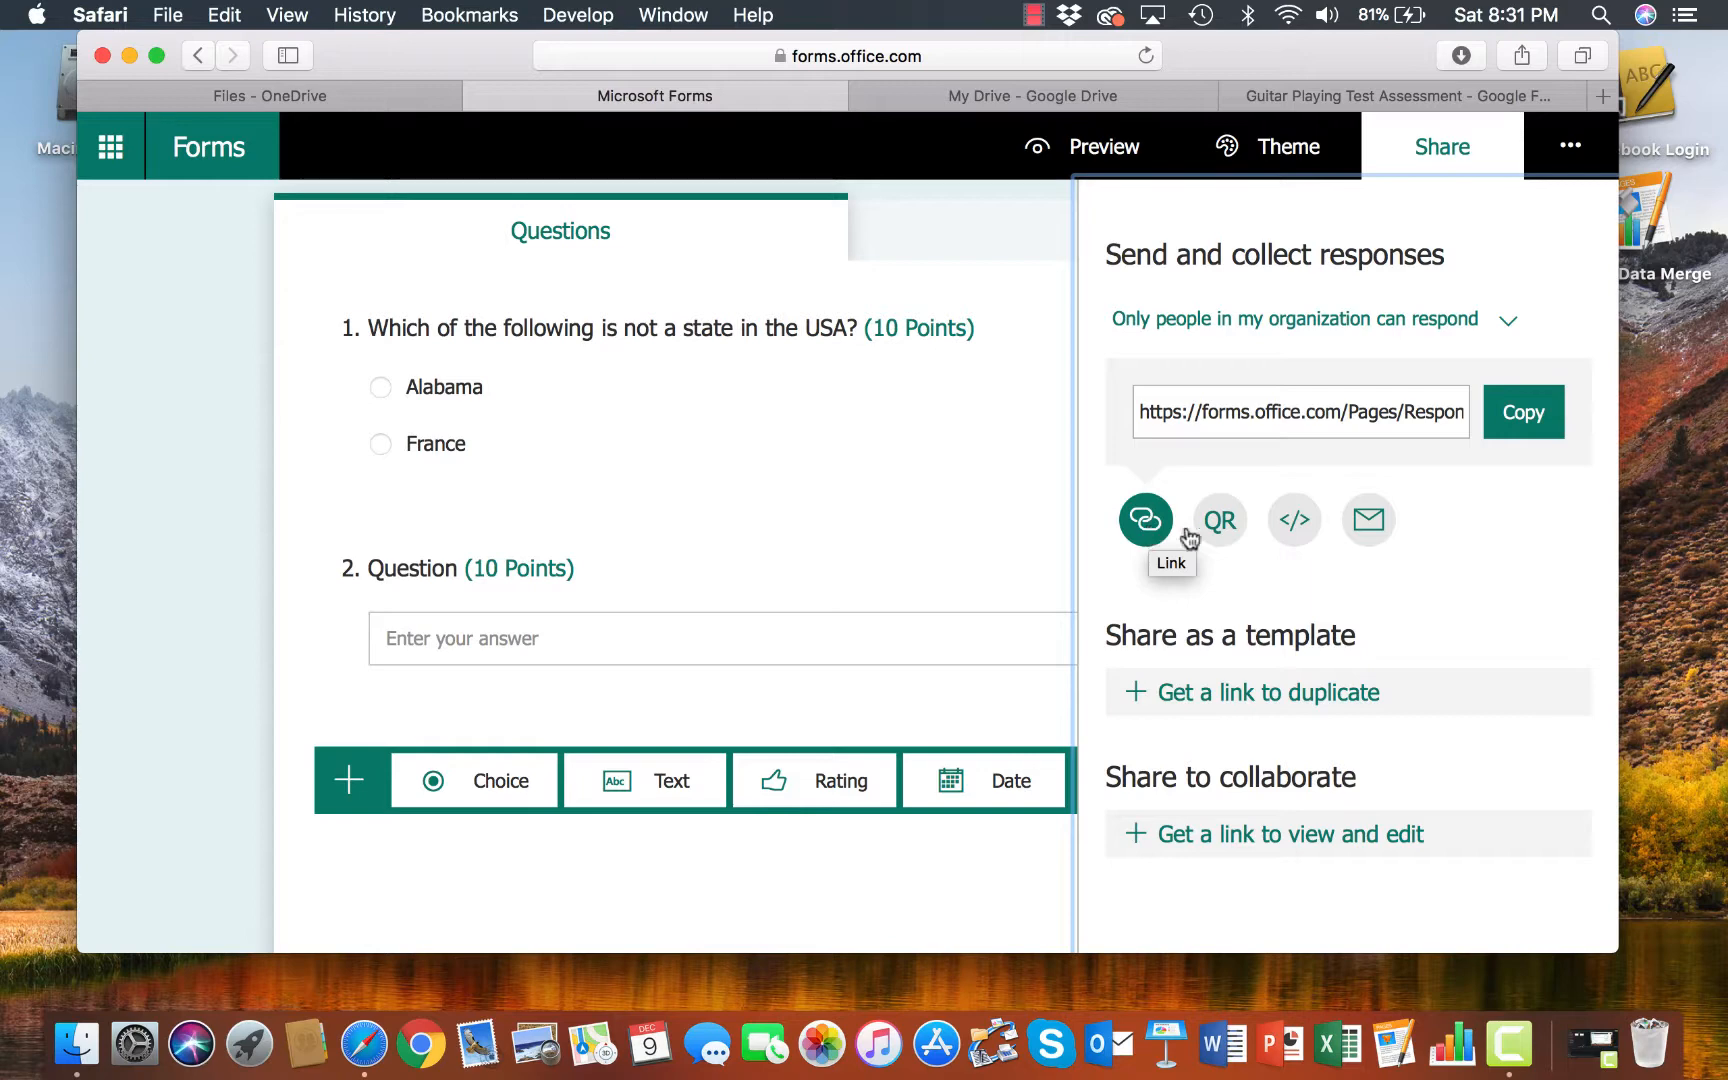
left_click(1220, 522)
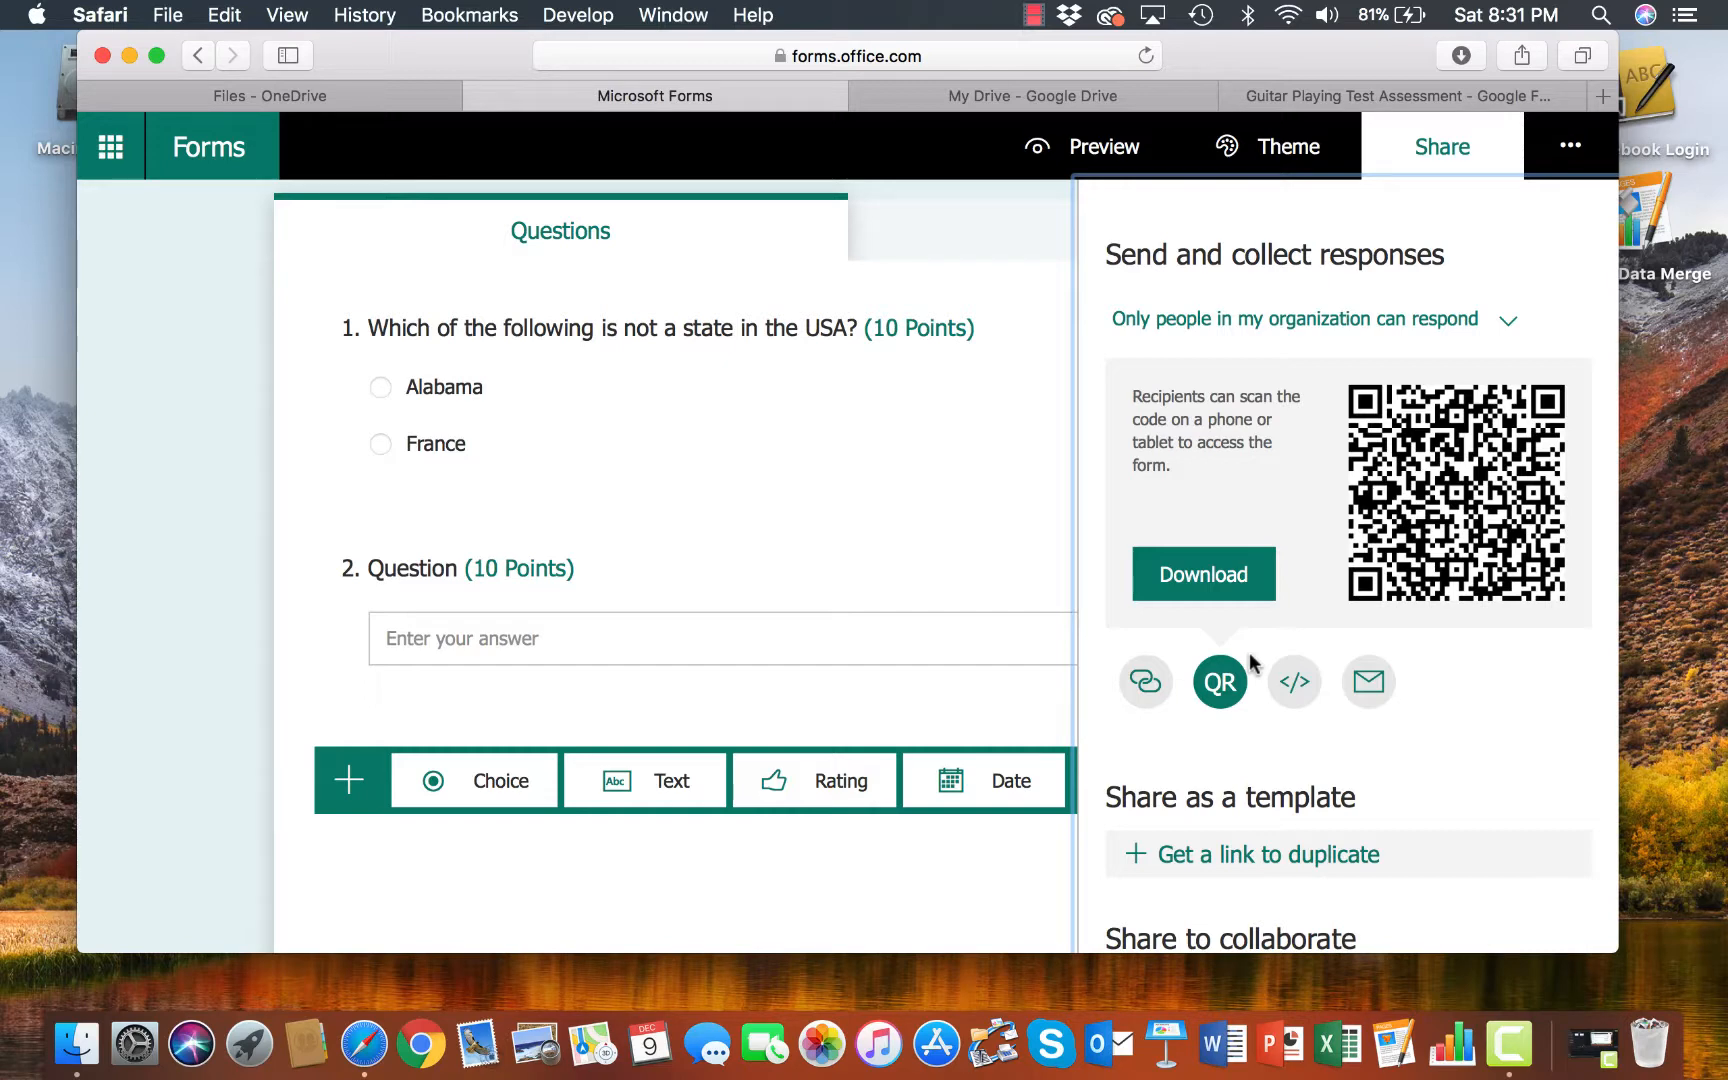
left_click(1290, 680)
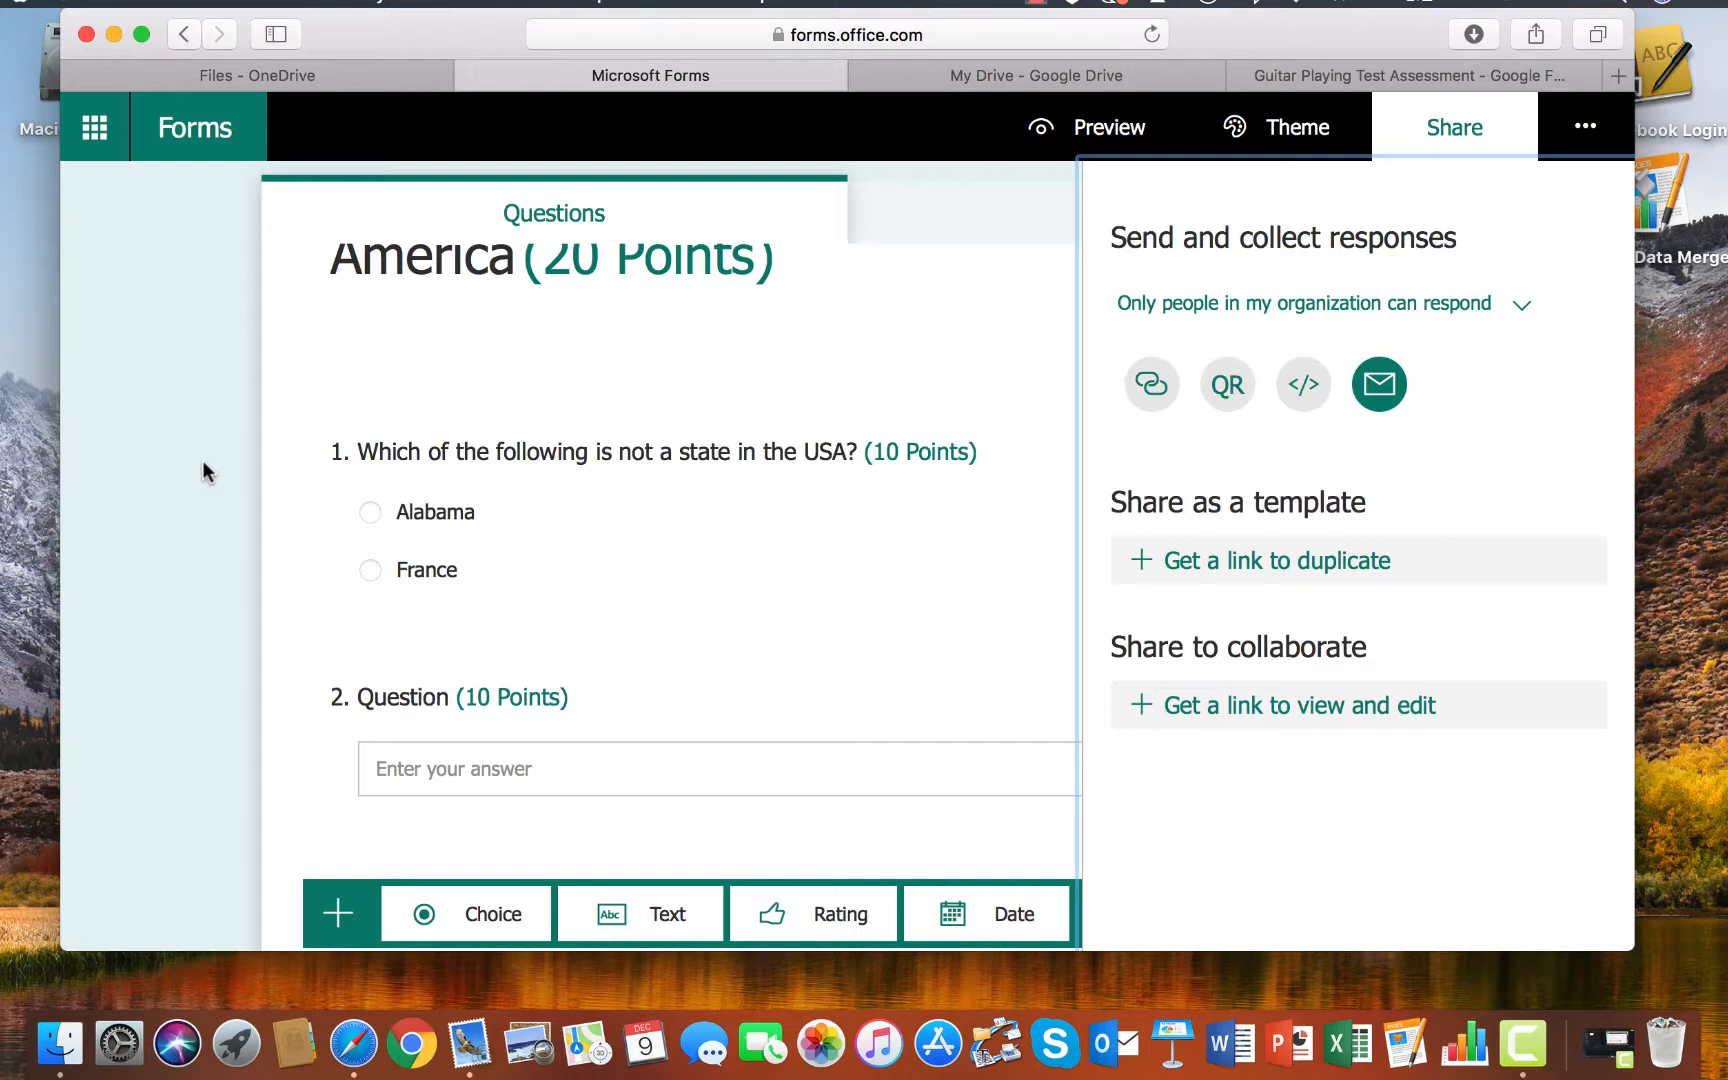
scroll(203, 470, "down", 3)
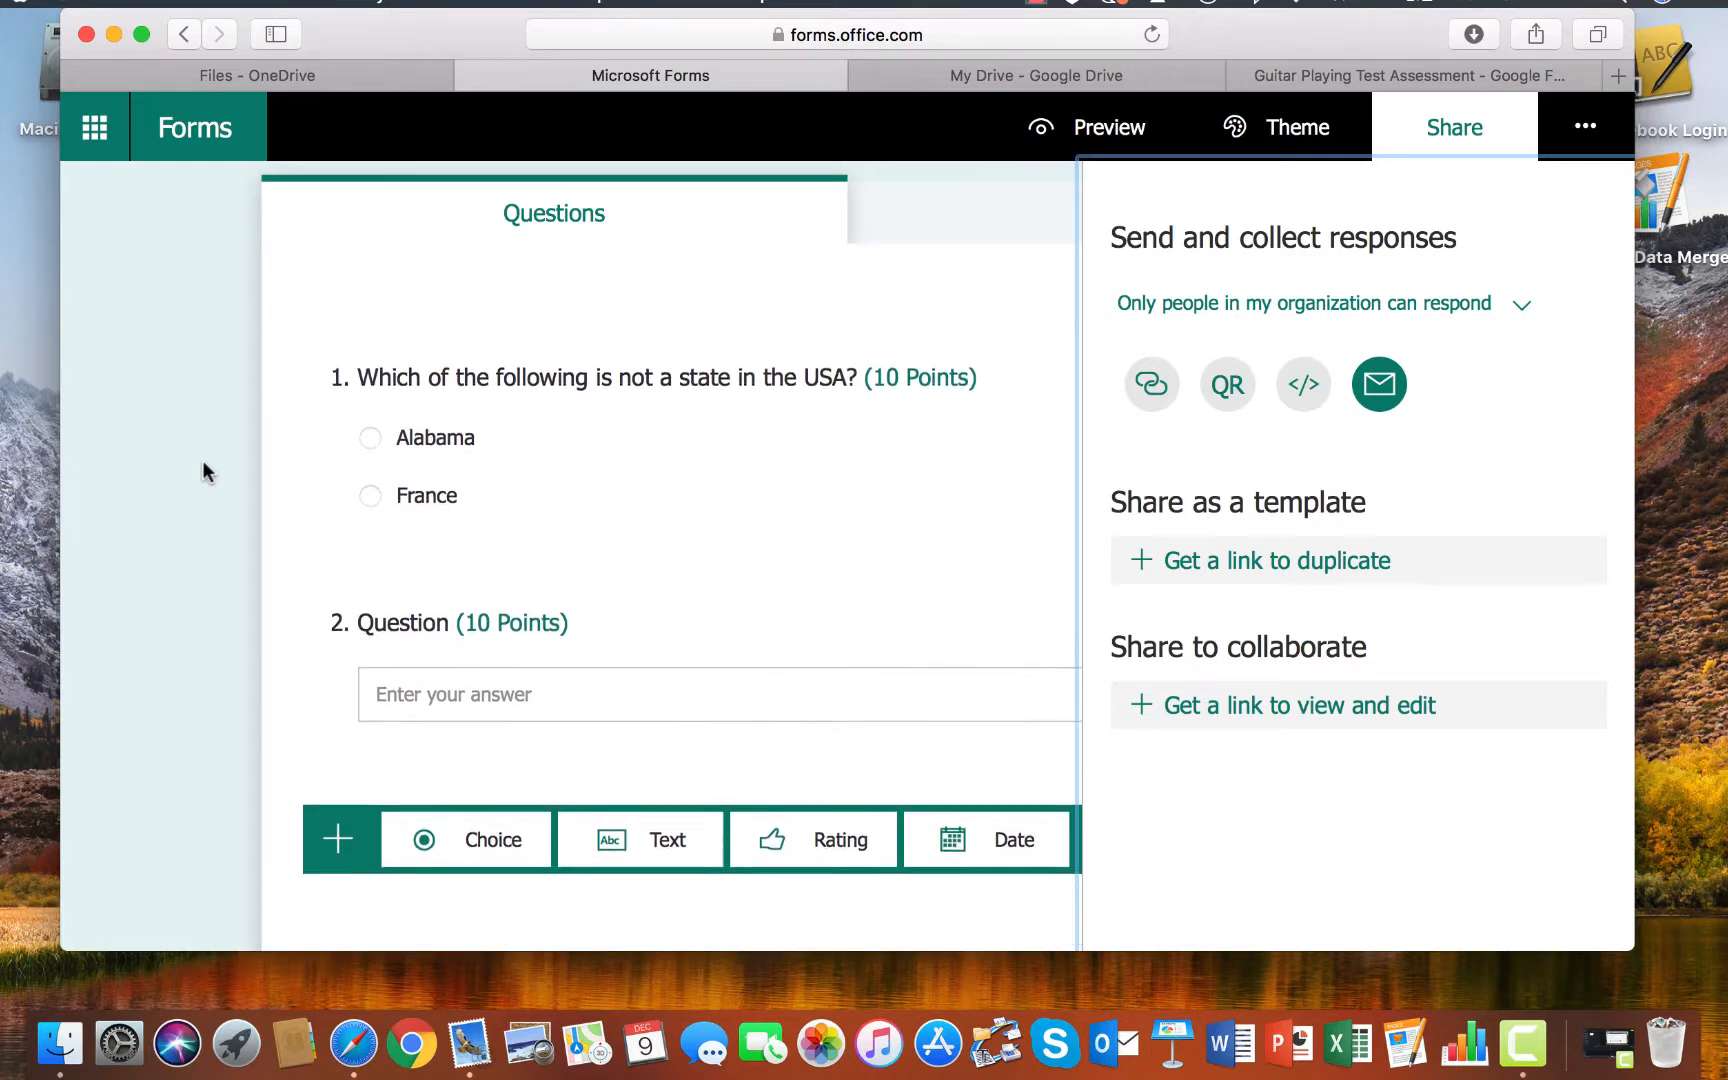
scroll(206, 474, "down", 2)
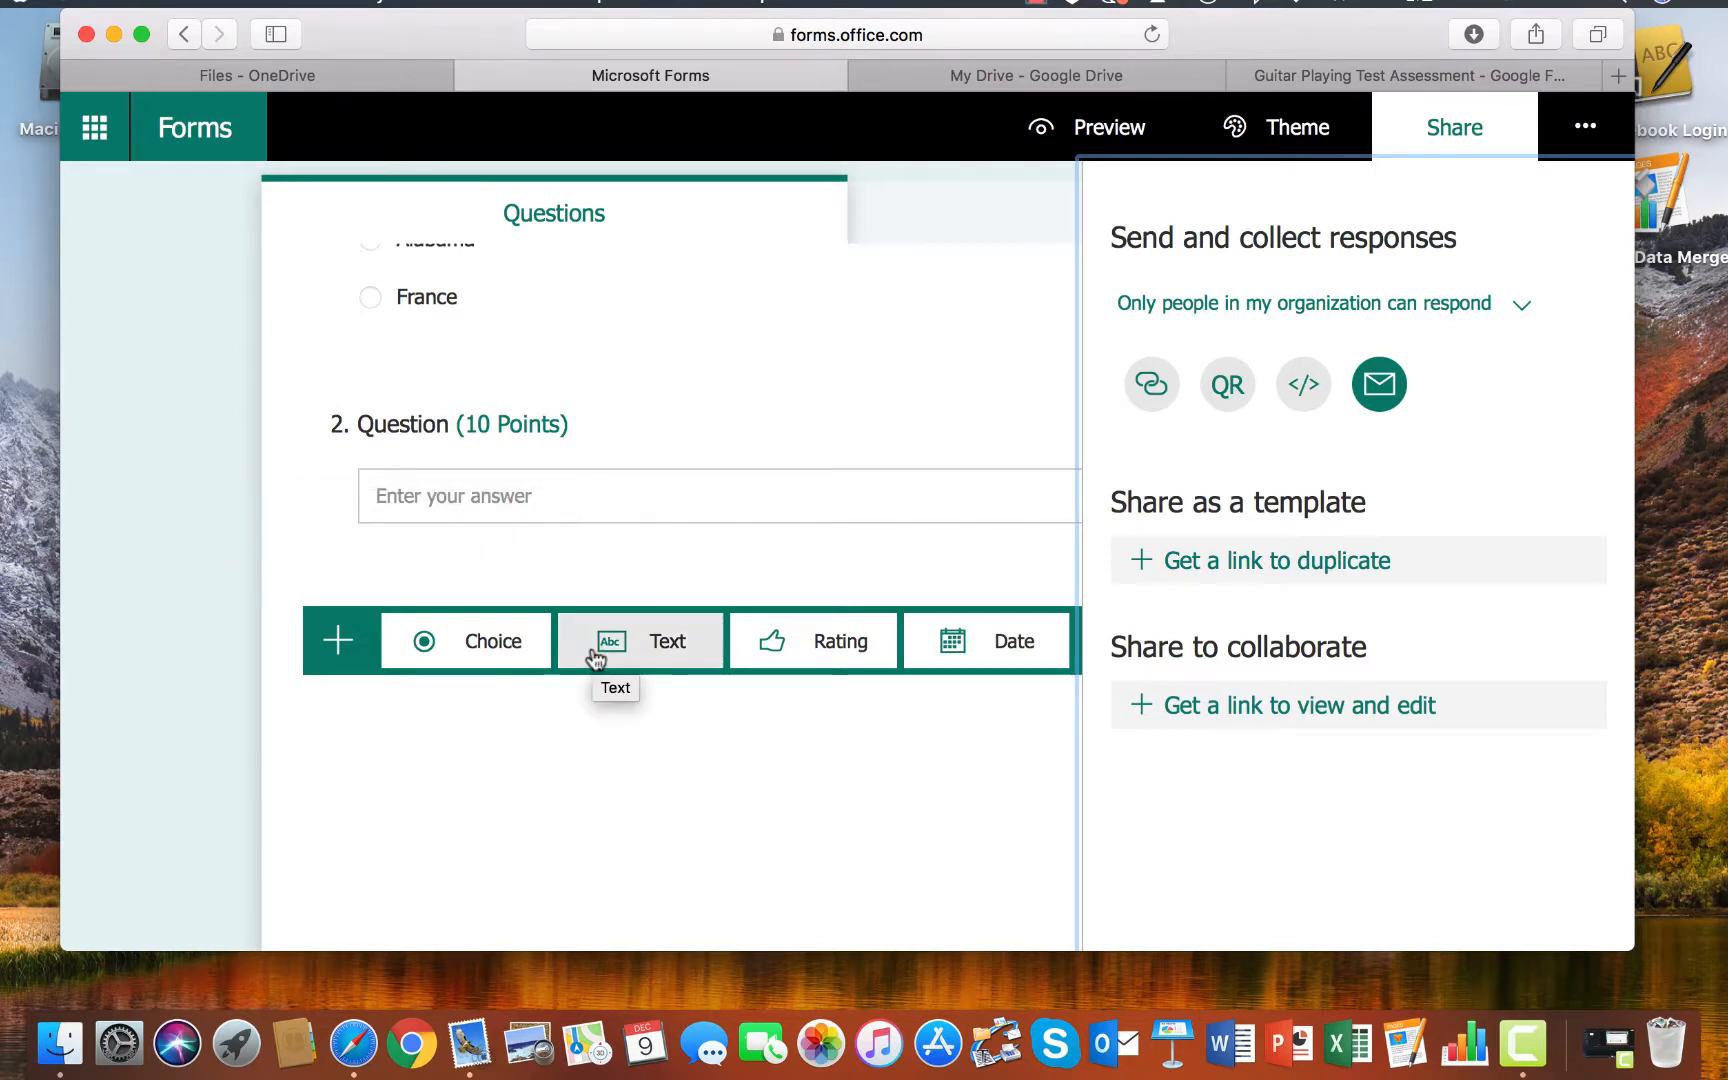
scroll(596, 658, "up", 2)
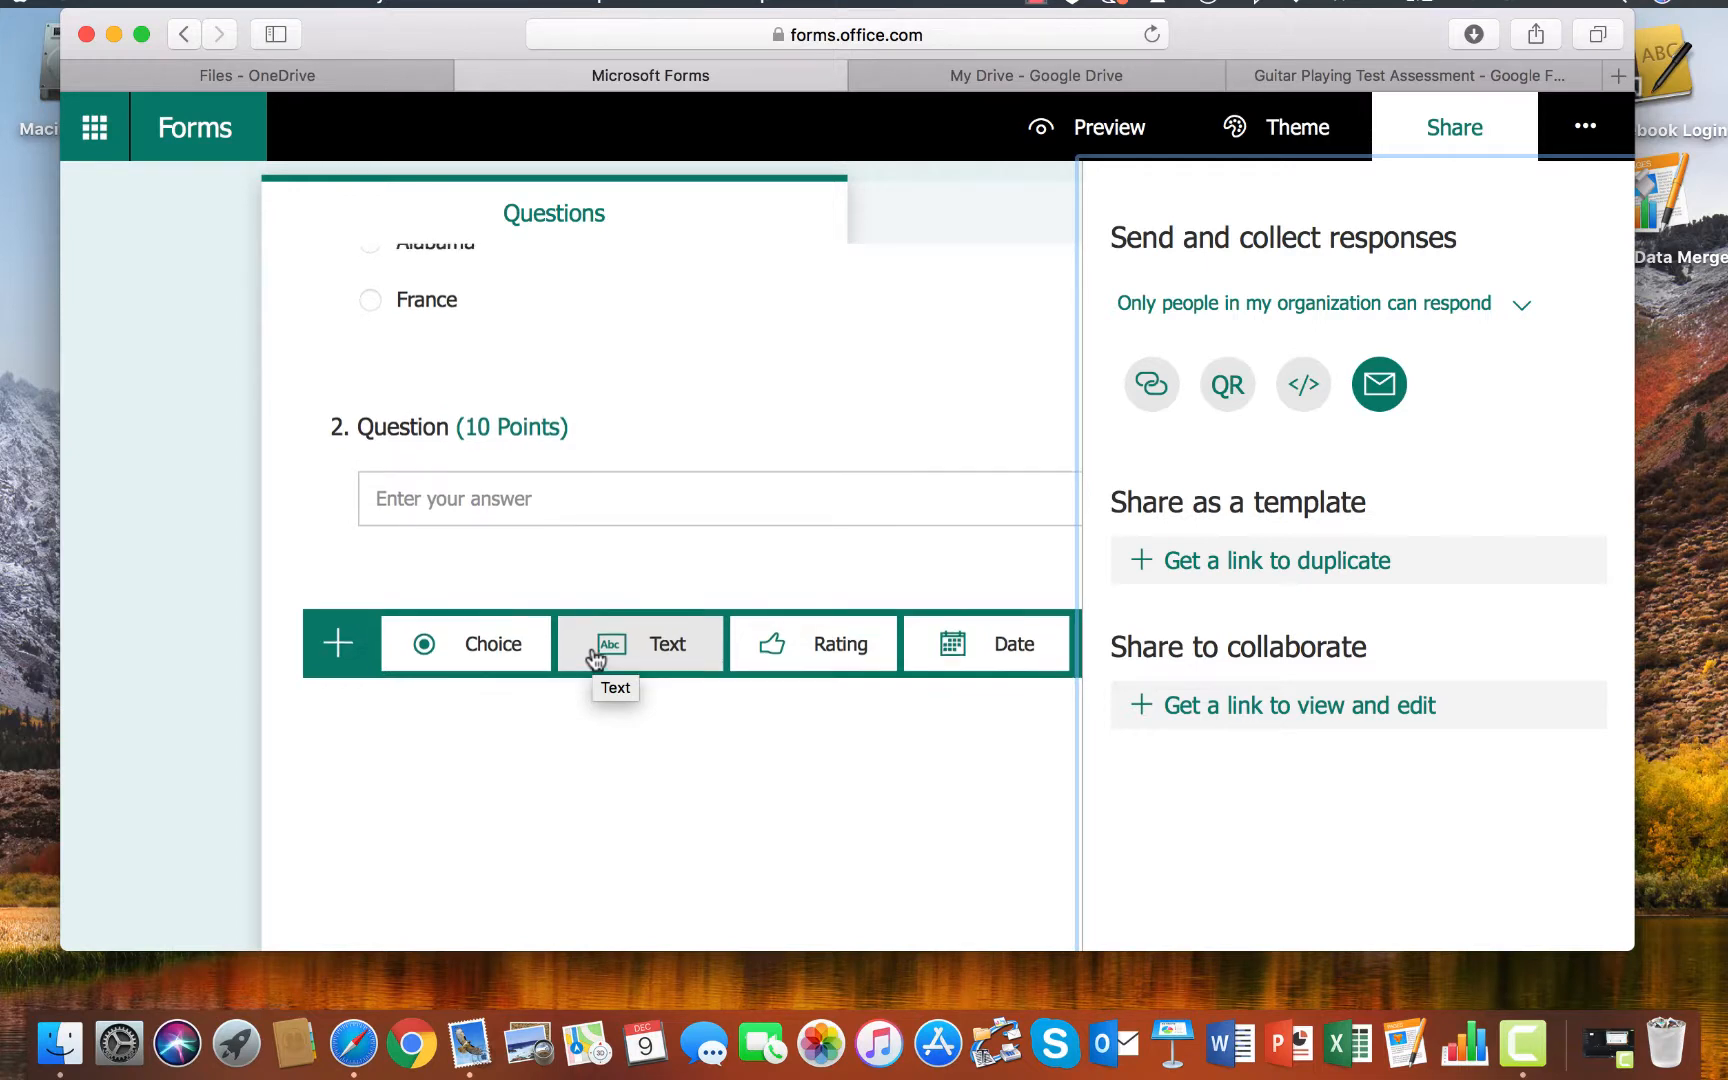
scroll(596, 658, "up", 5)
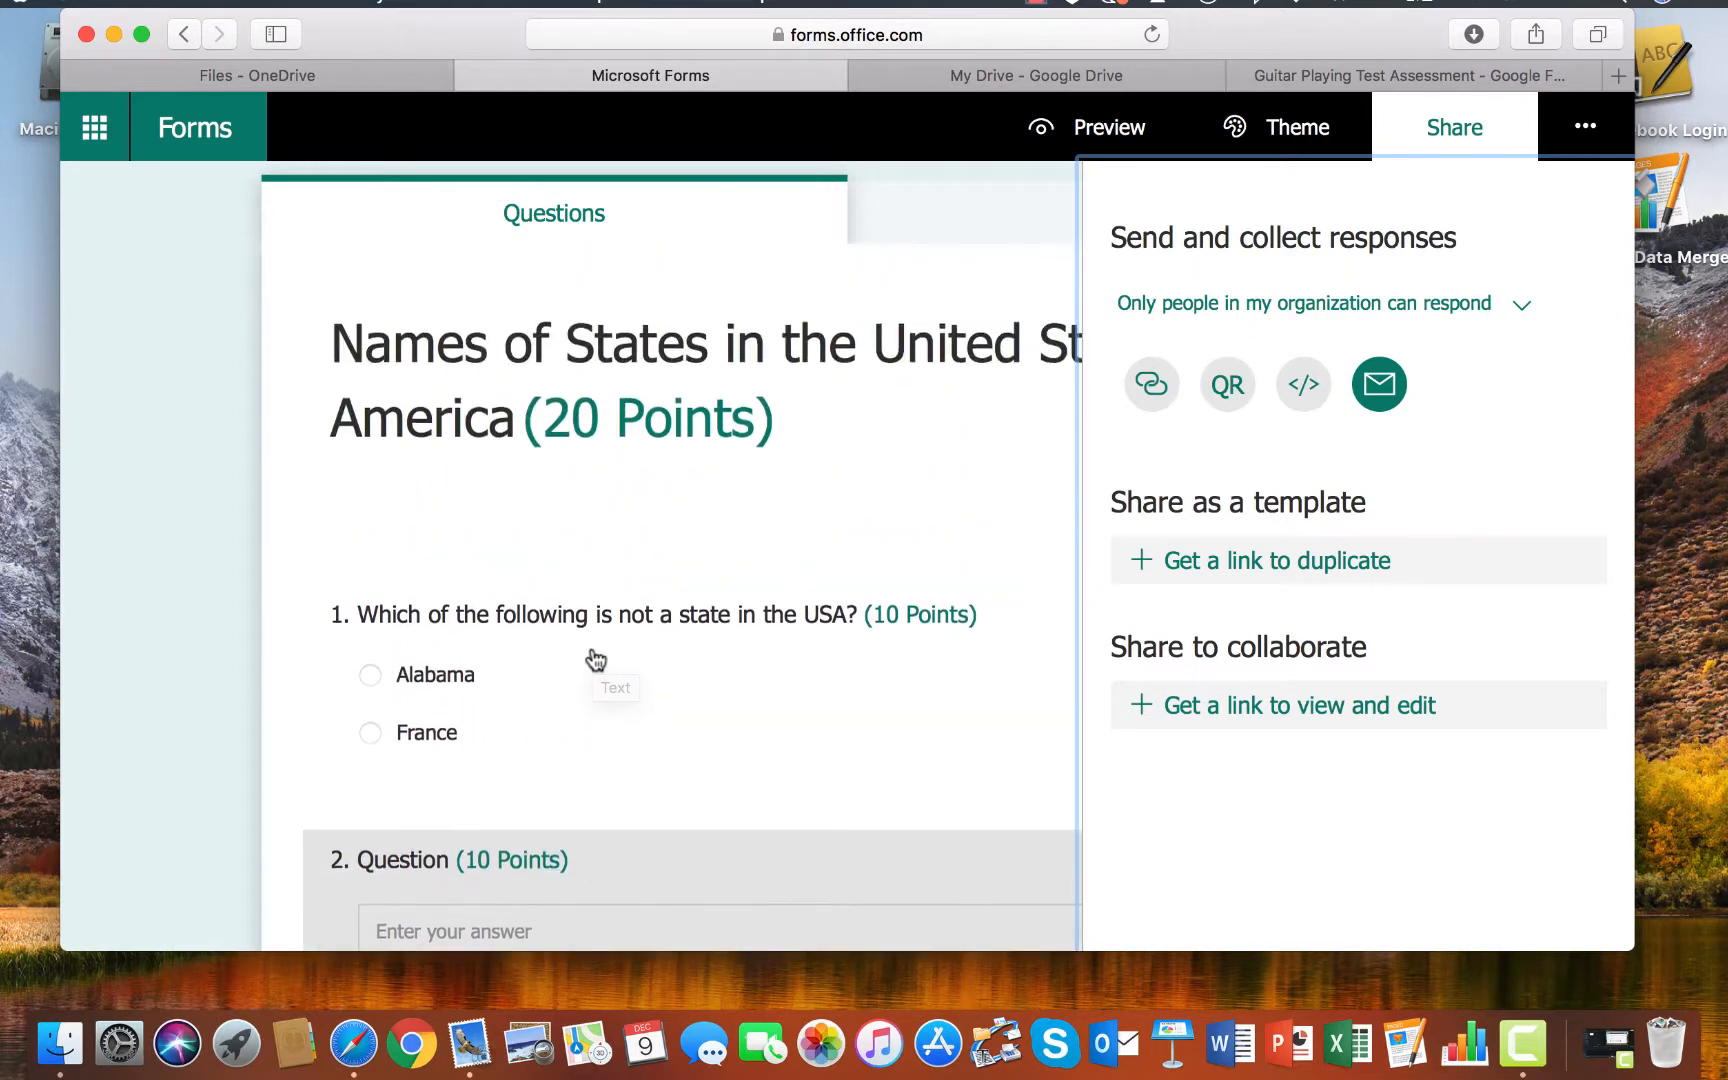